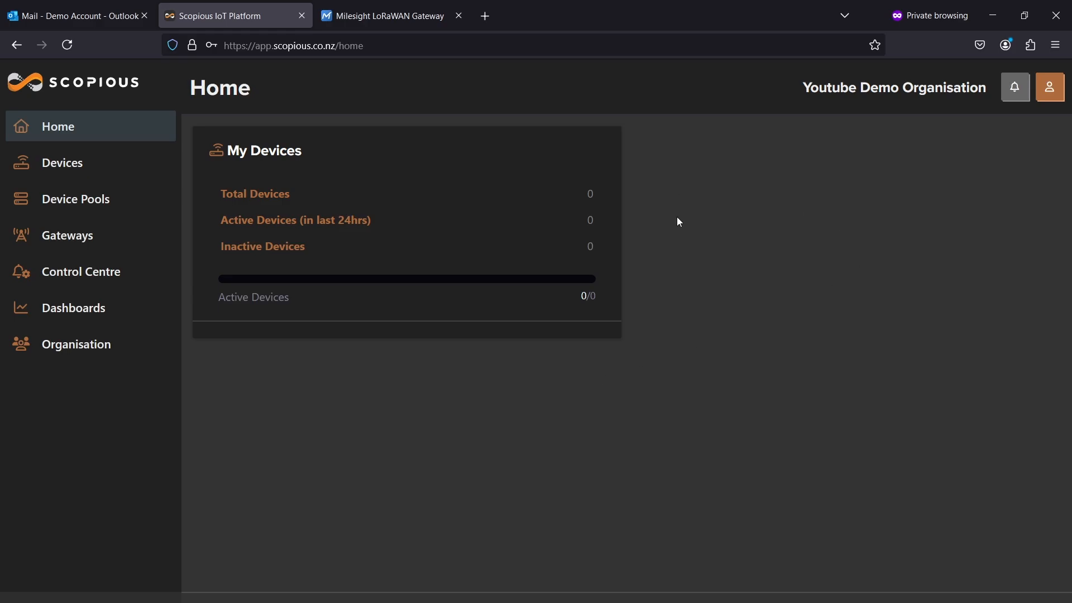
Look at the map view of the Gateways page and open the form for adding a gateway
left_click(123, 235)
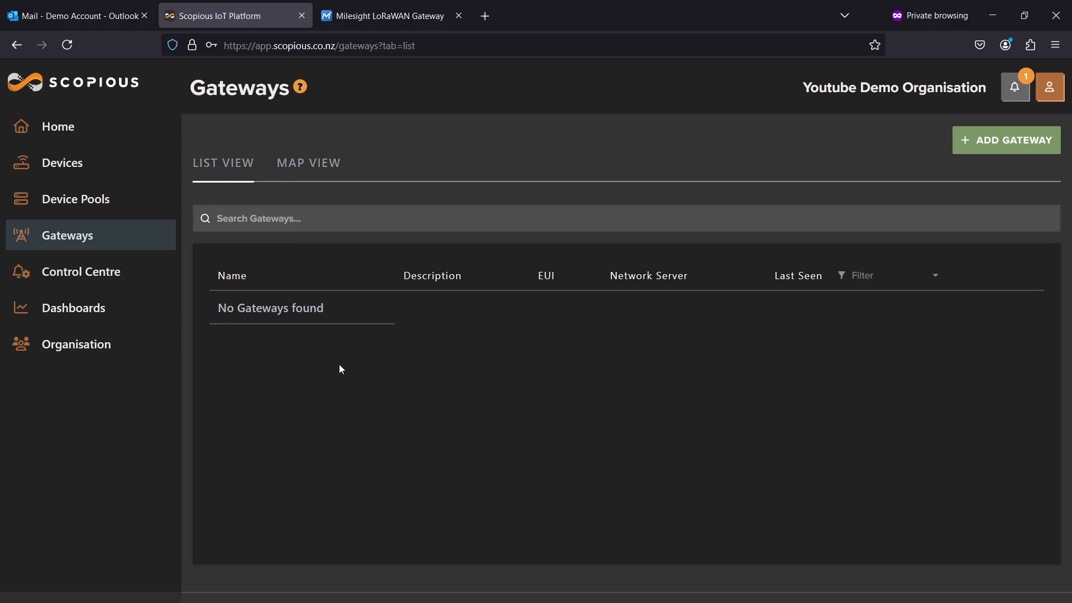
left_click(302, 164)
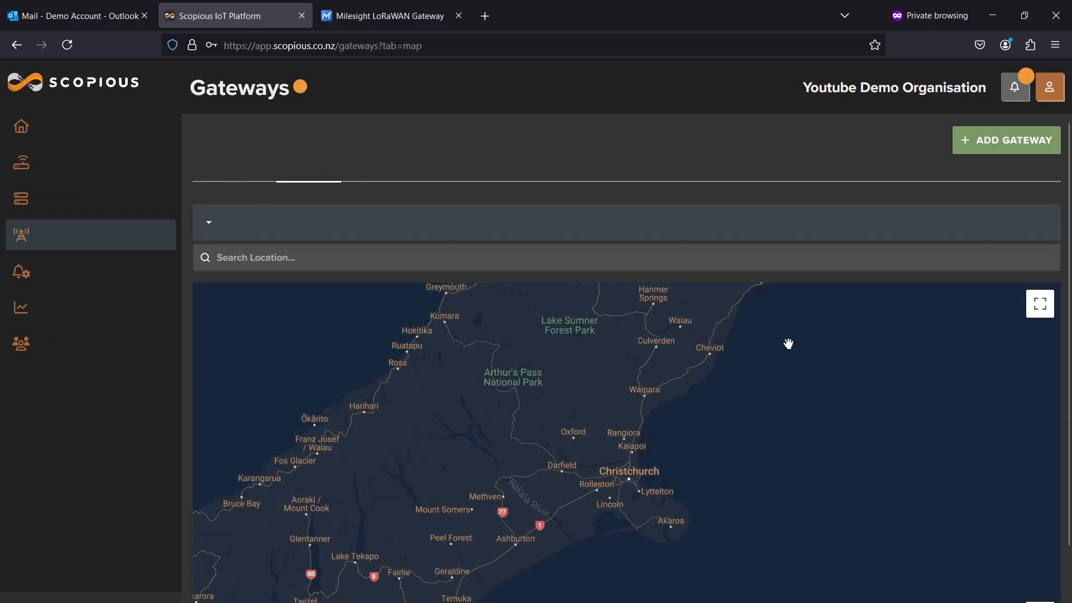
left_click(240, 165)
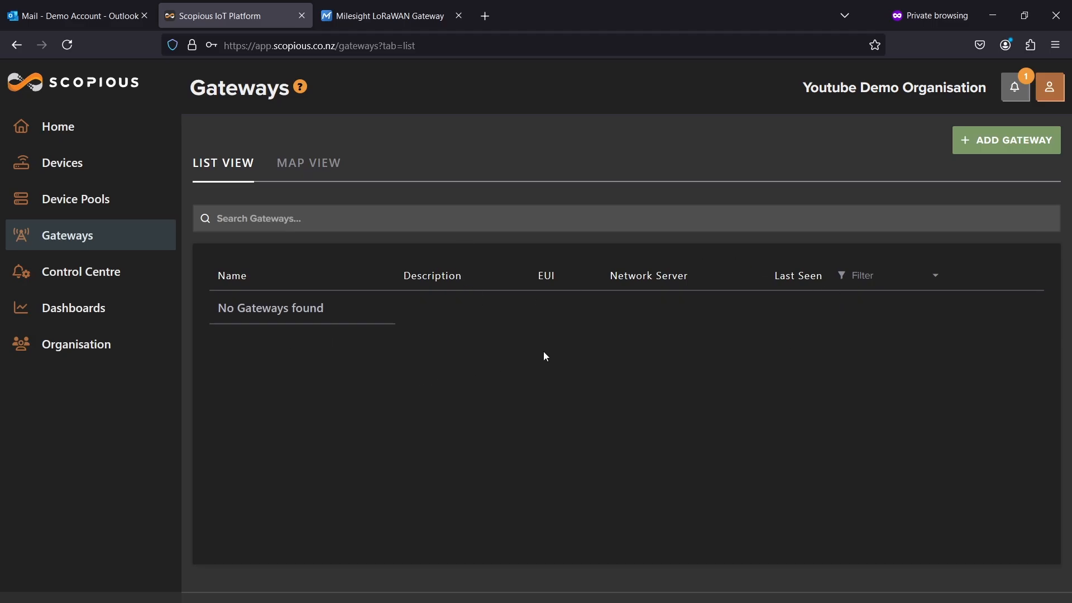
left_click(966, 141)
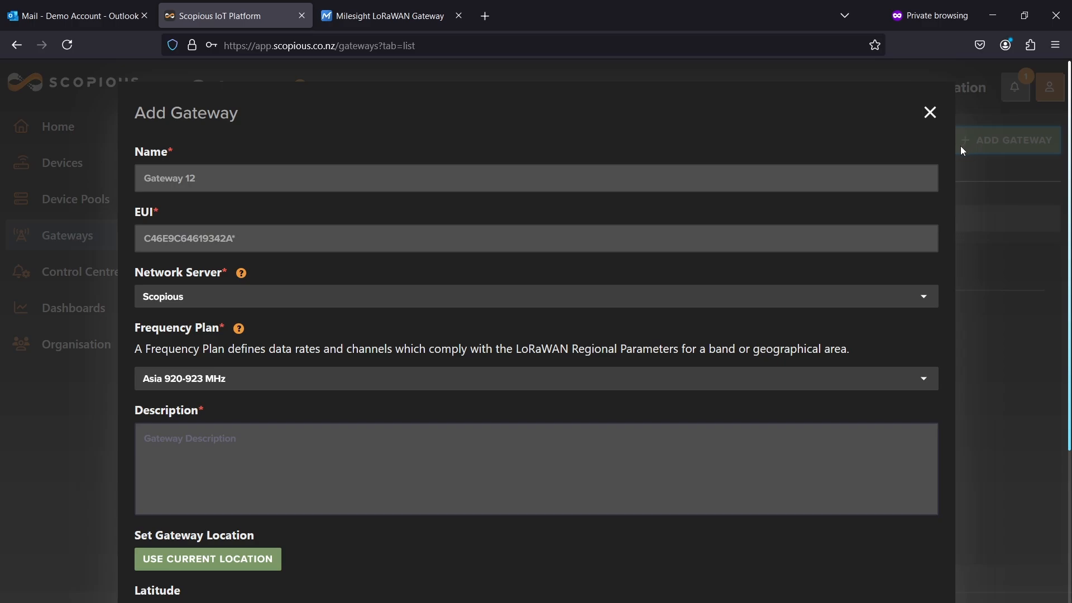
left_click(207, 185)
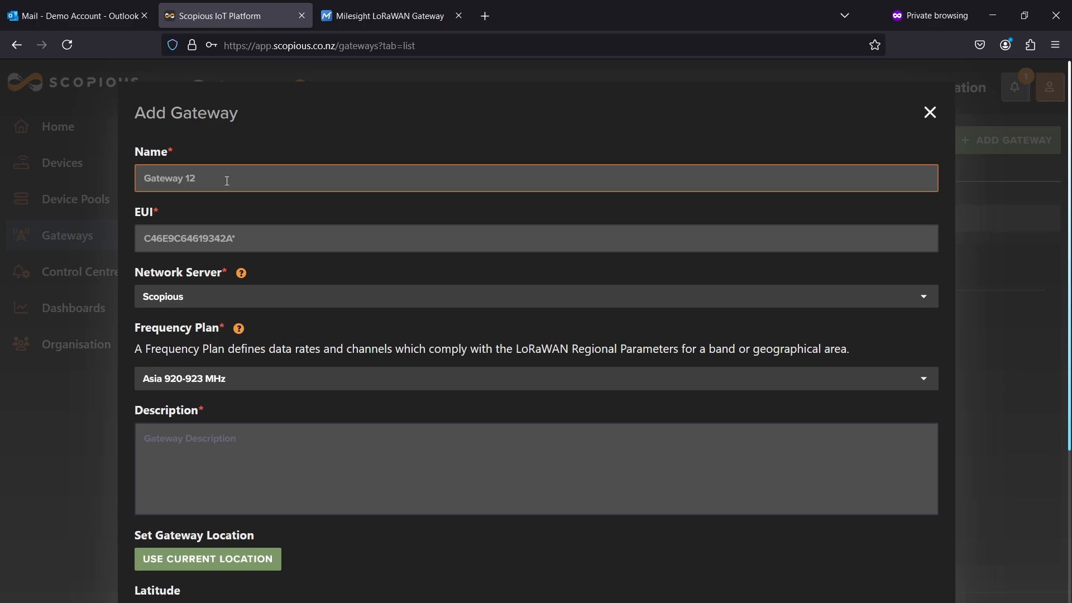
type("Youtube")
key("BackSpace")
key("BackSpace")
key("BackSpace")
key("BackSpace")
key("BackSpace")
key("BackSpace")
key("BackSpace")
Name the new gateway "Walkthrough gateway 1"
type("Walktrough gateway 1")
left_click(168, 178)
type("h")
left_click(177, 186)
key("BackSpace")
key("BackSpace")
key("Delete")
key("Delete")
key("Delete")
key("Delete")
key("BackSpace")
type("throught")
key("BackSpace")
Switch to the Milesight gateway page, choose the one-external-antenna type in the setup wizard and skip the remaining wizard stages
left_click(261, 242)
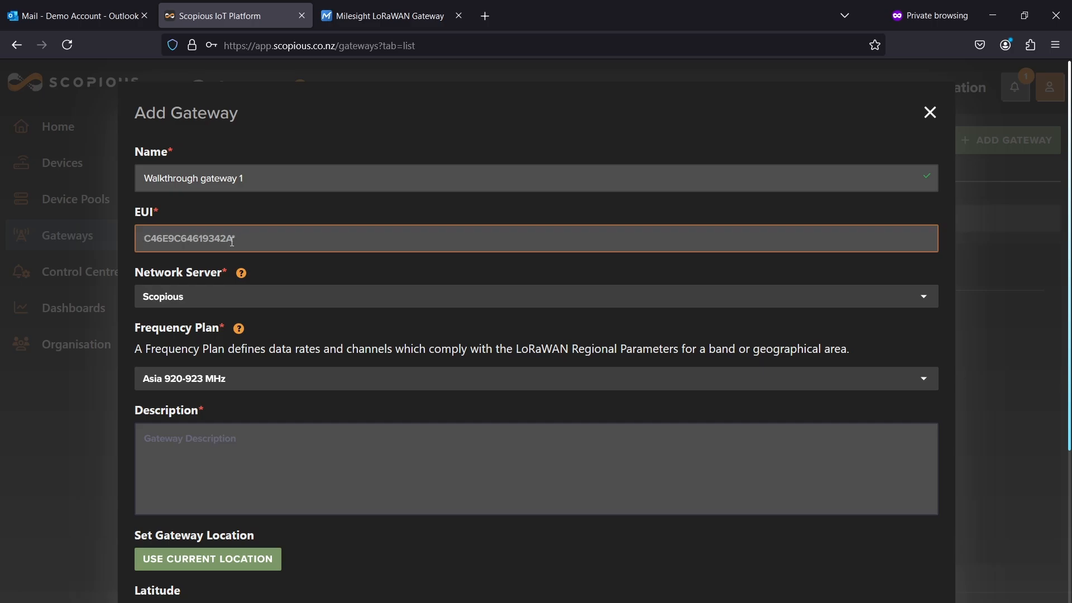
left_click(383, 10)
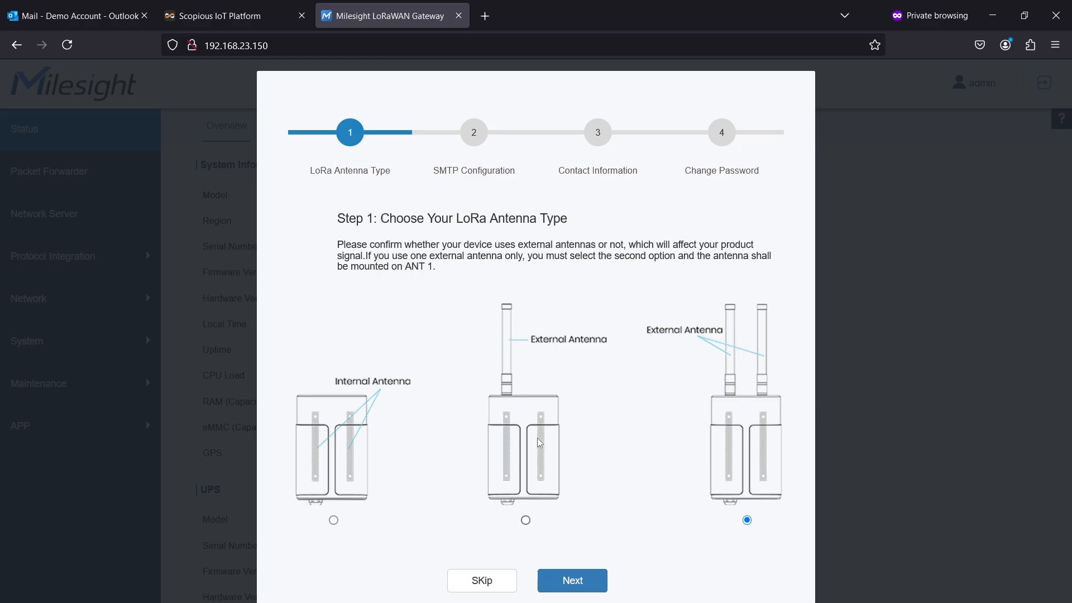
left_click(525, 519)
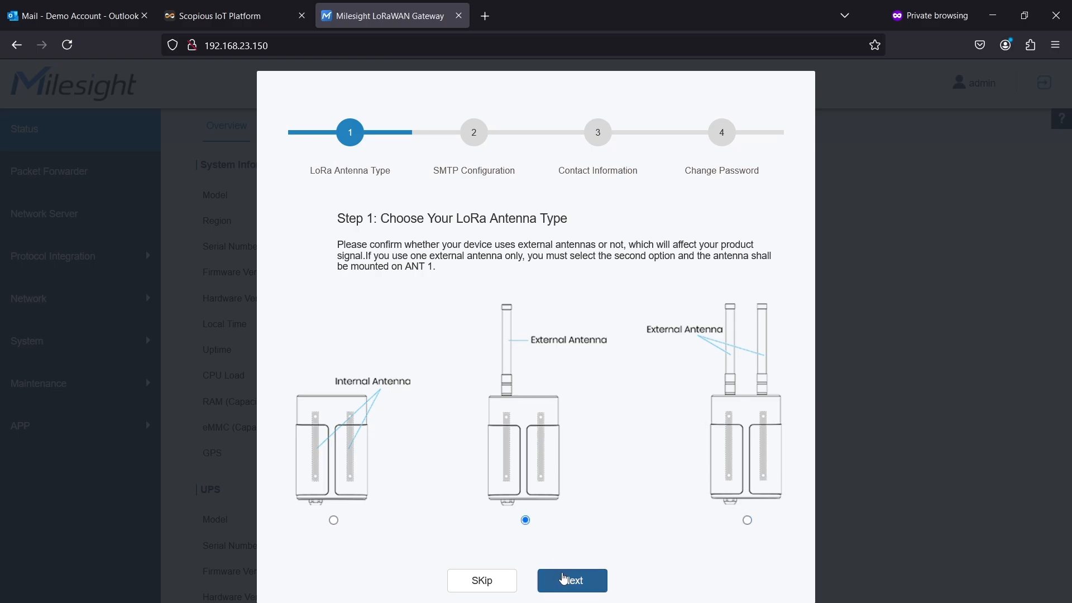
left_click(564, 579)
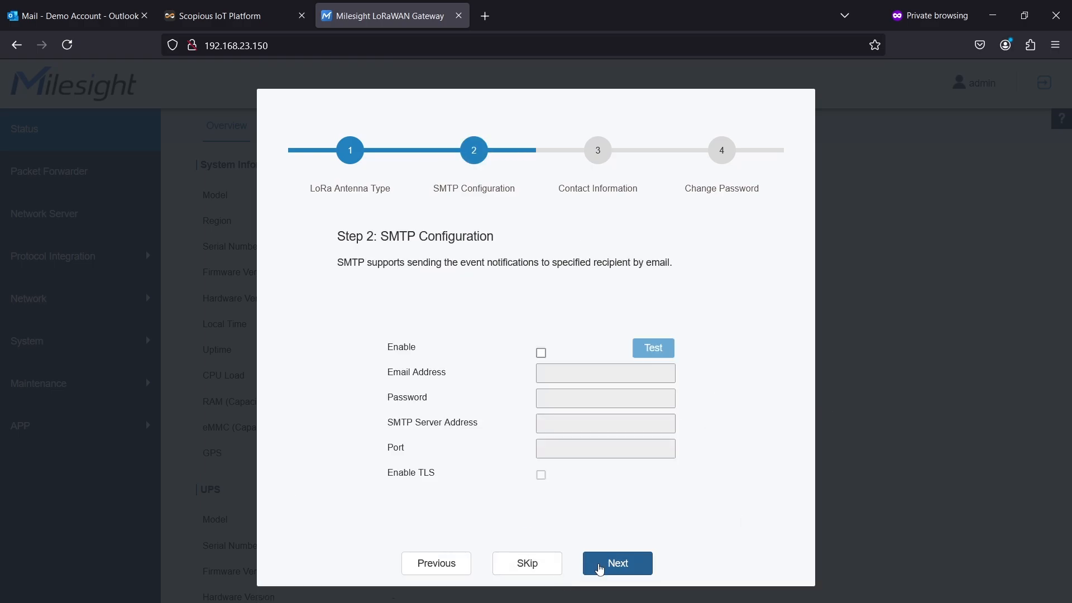
left_click(532, 572)
left_click(532, 572)
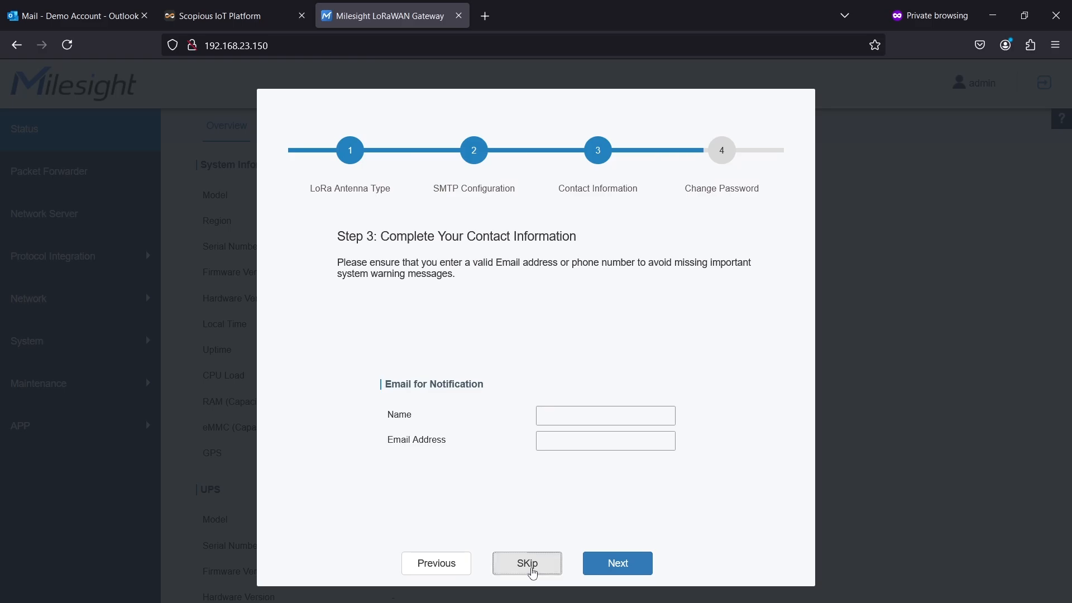
left_click(532, 571)
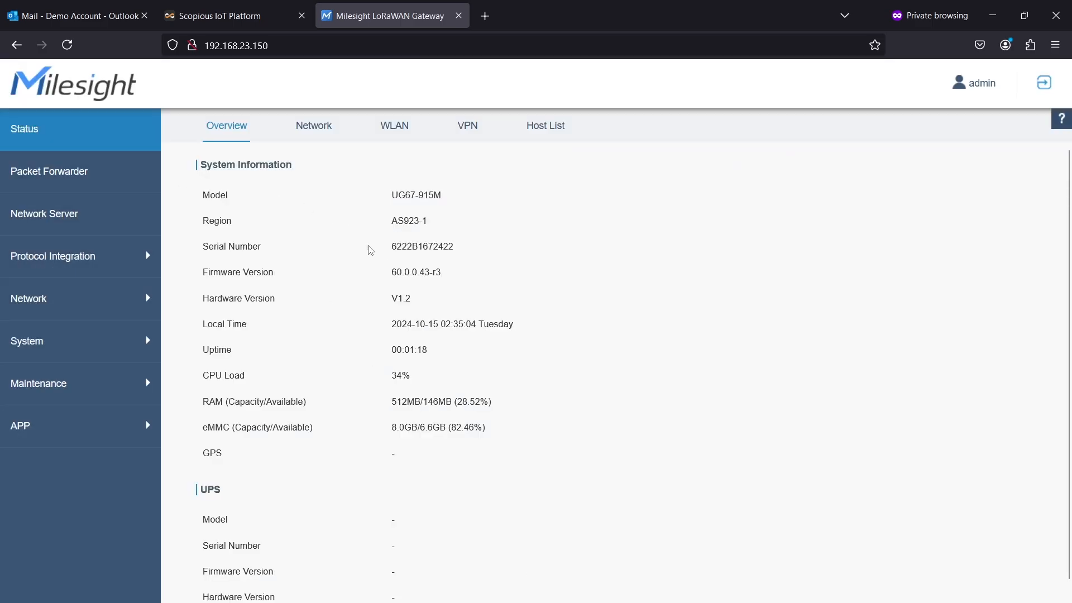
Check the region in the system information and copy the Gateway ID from the Packet Forwarder settings
double_click(416, 222)
left_click(498, 221)
left_click(79, 180)
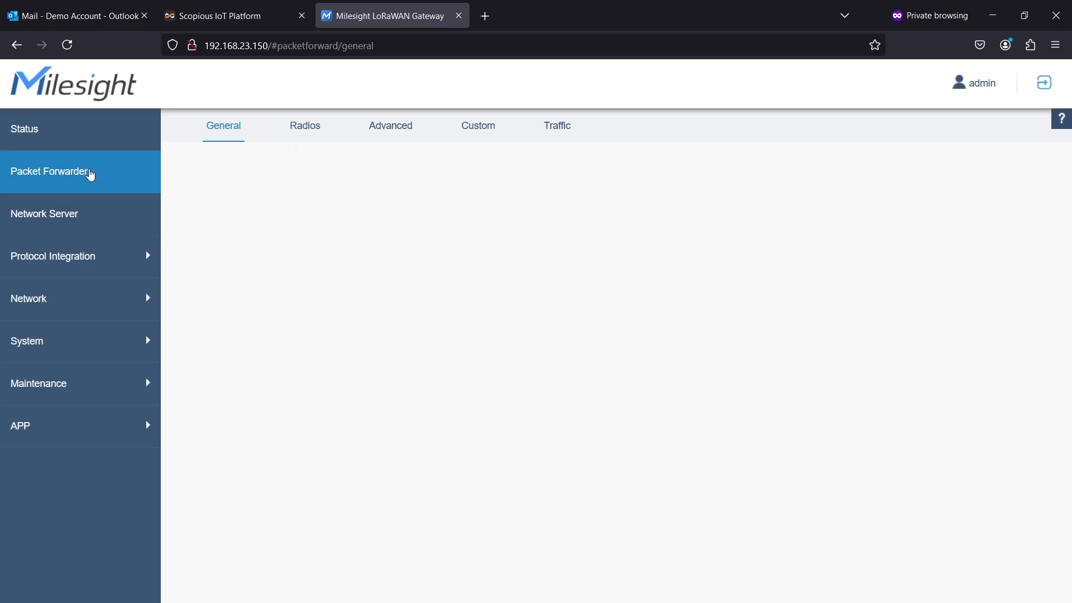
left_click(91, 175)
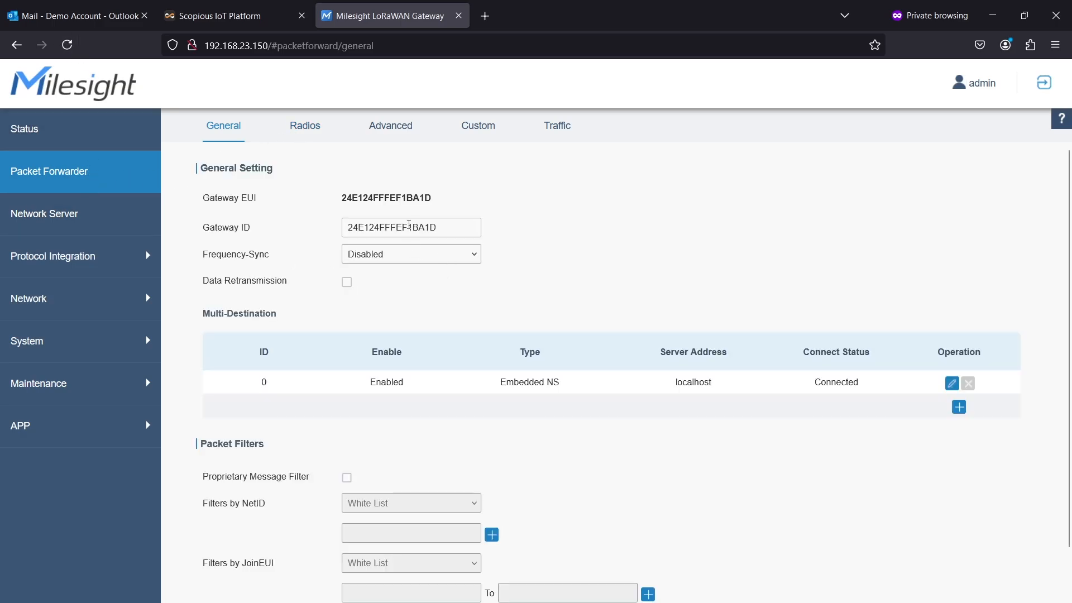
double_click(407, 228)
key("ctrl+c")
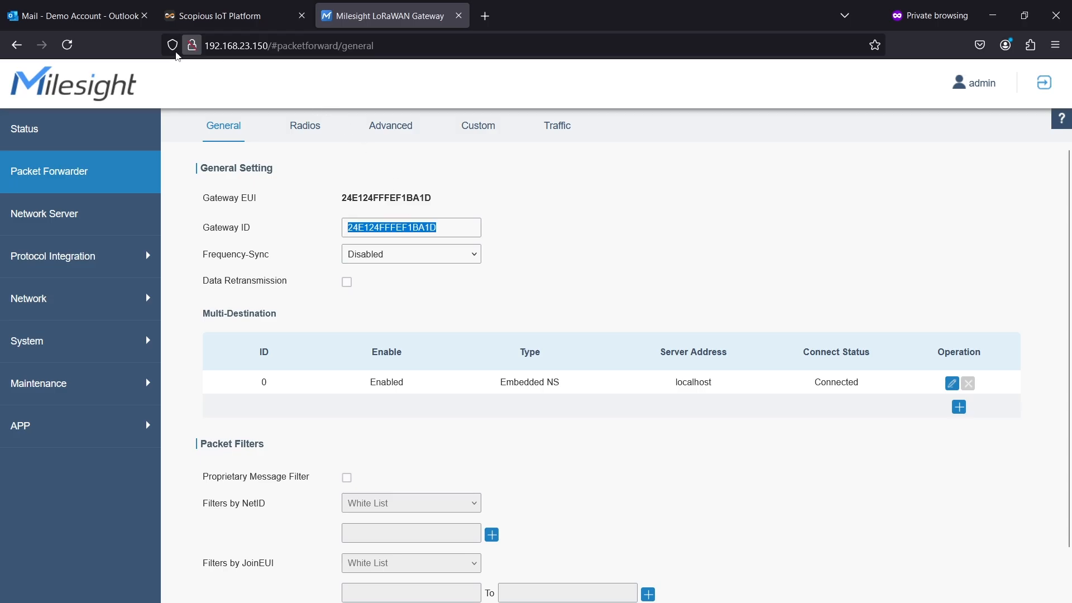
Paste the copied Gateway ID as the EUI in the Scopious form and enter the description "Gateway is on large hill"
left_click(224, 16)
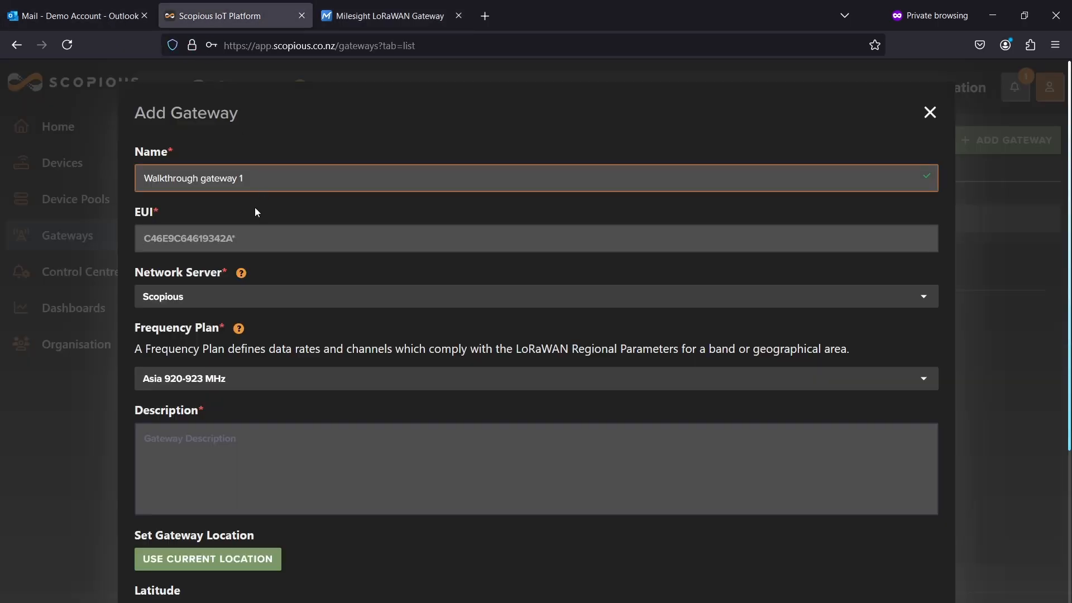
left_click(226, 245)
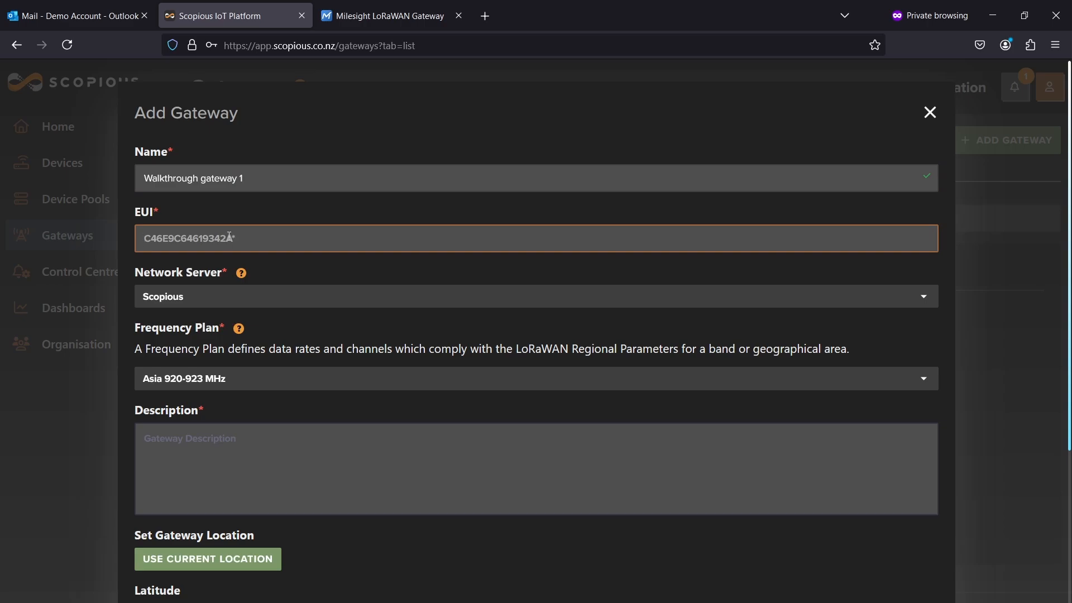
key("ctrl+v")
left_click(309, 281)
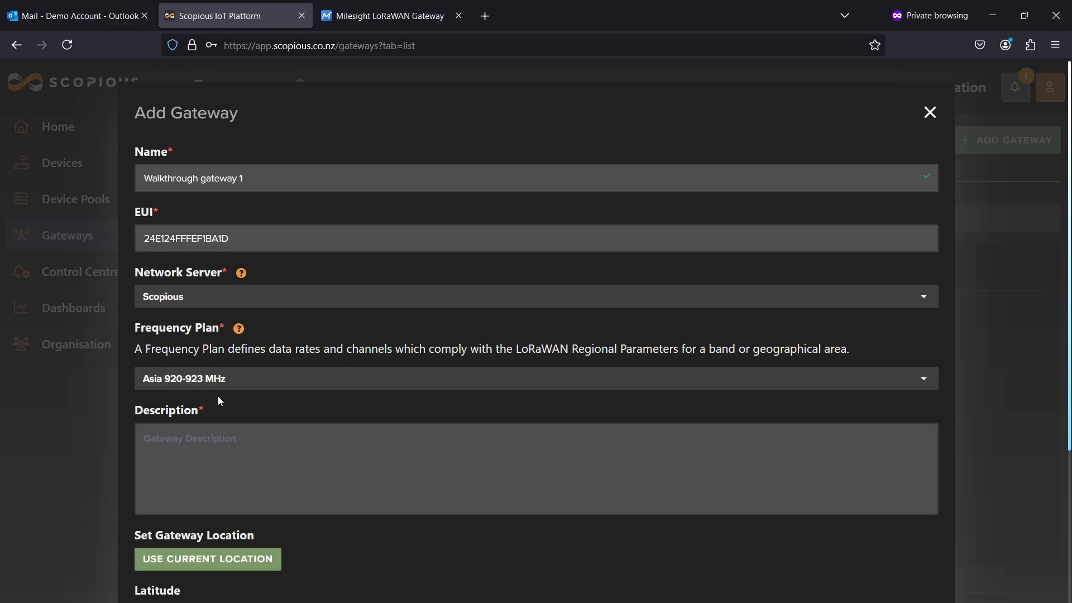
left_click(335, 433)
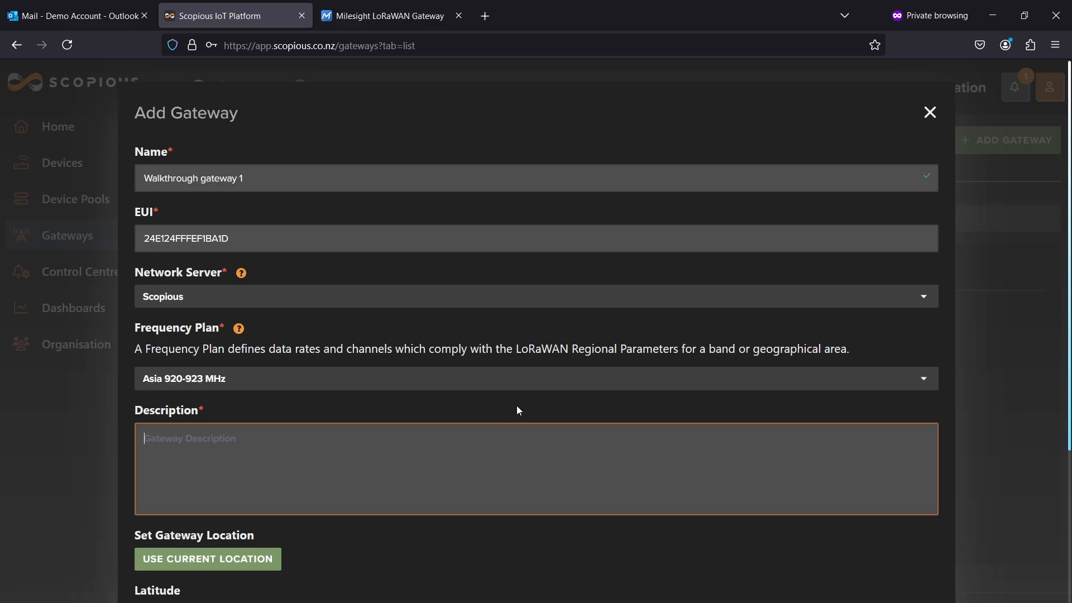
type("Gateway is on large hill")
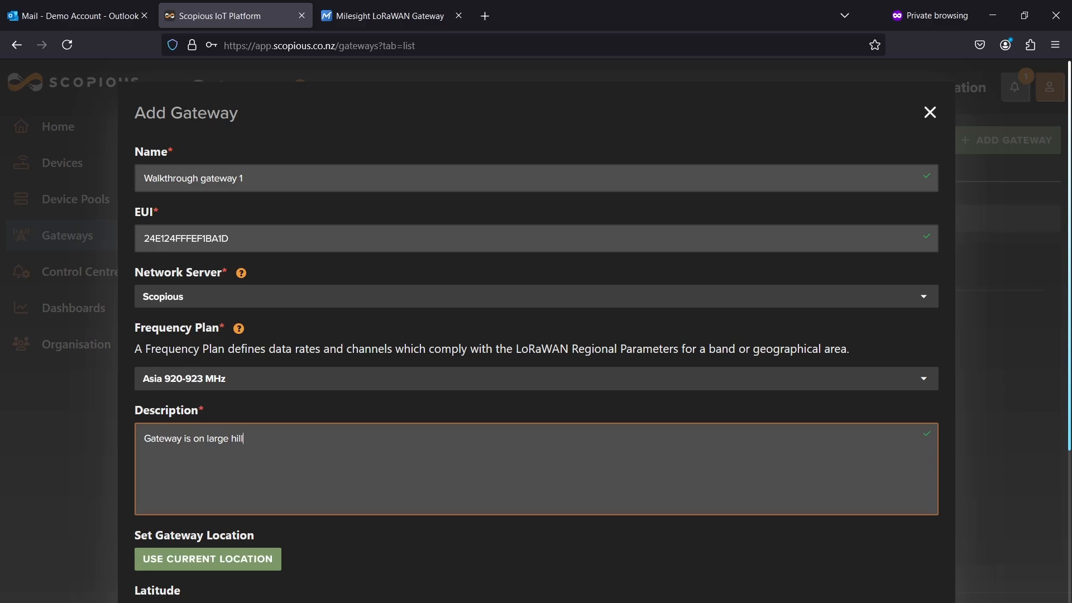
Use the current location for the gateway and grant the site access to the location
scroll(417, 554, "down", 3)
left_click(411, 436)
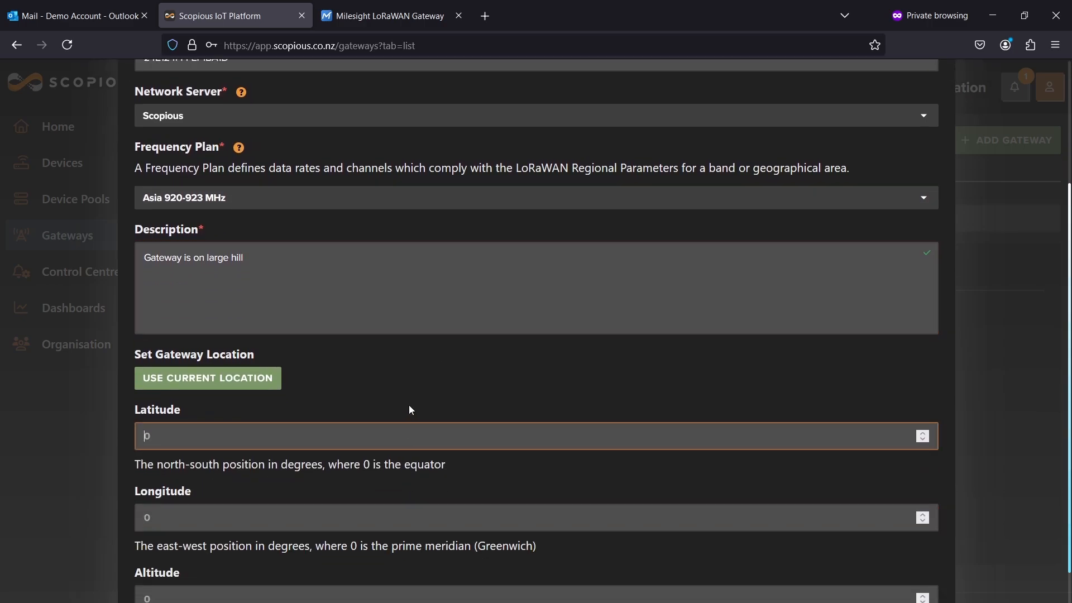
left_click(129, 377)
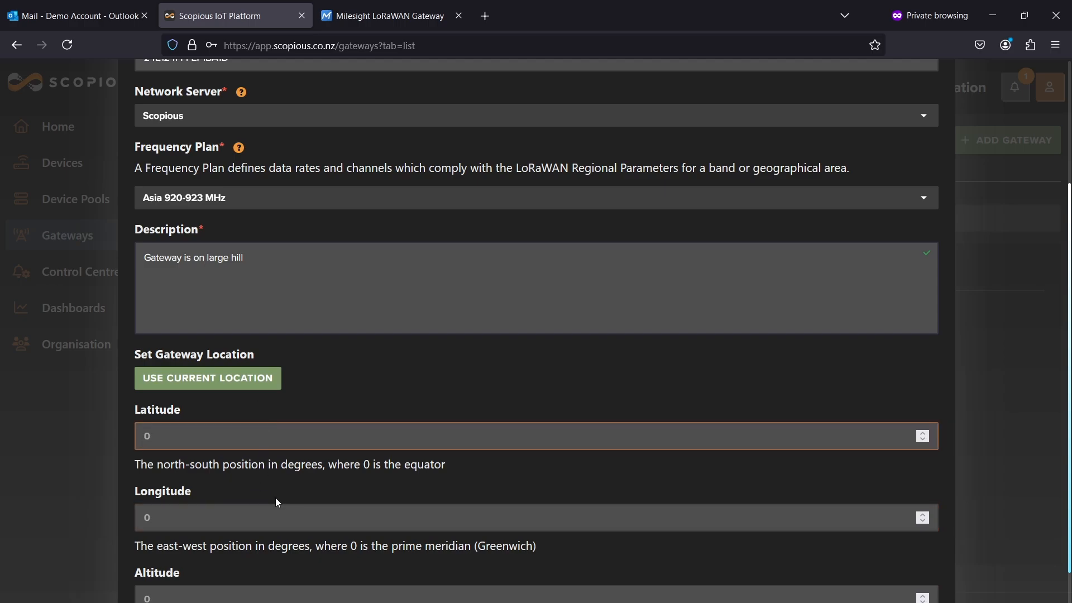
scroll(285, 498, "down", 2)
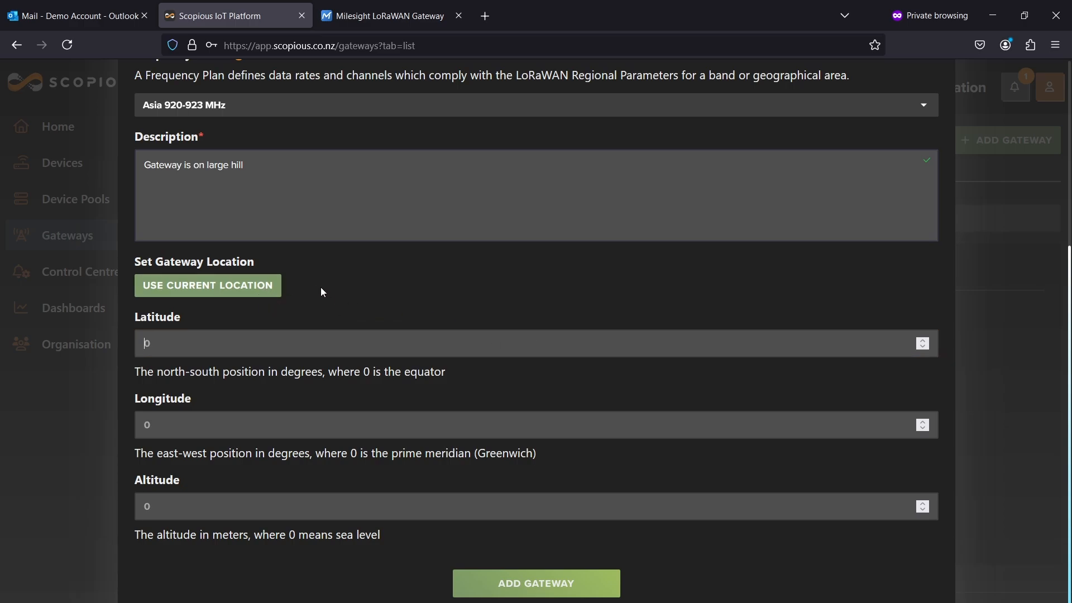
left_click(259, 289)
left_click(396, 118)
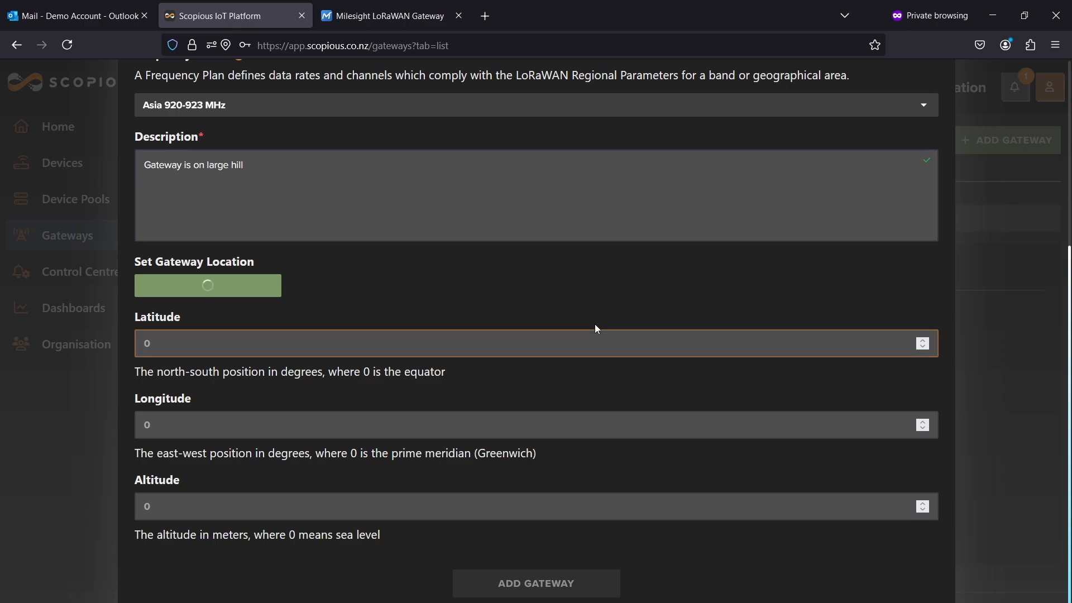
Add the gateway and download its CUPS key before closing the key dialog
left_click(544, 581)
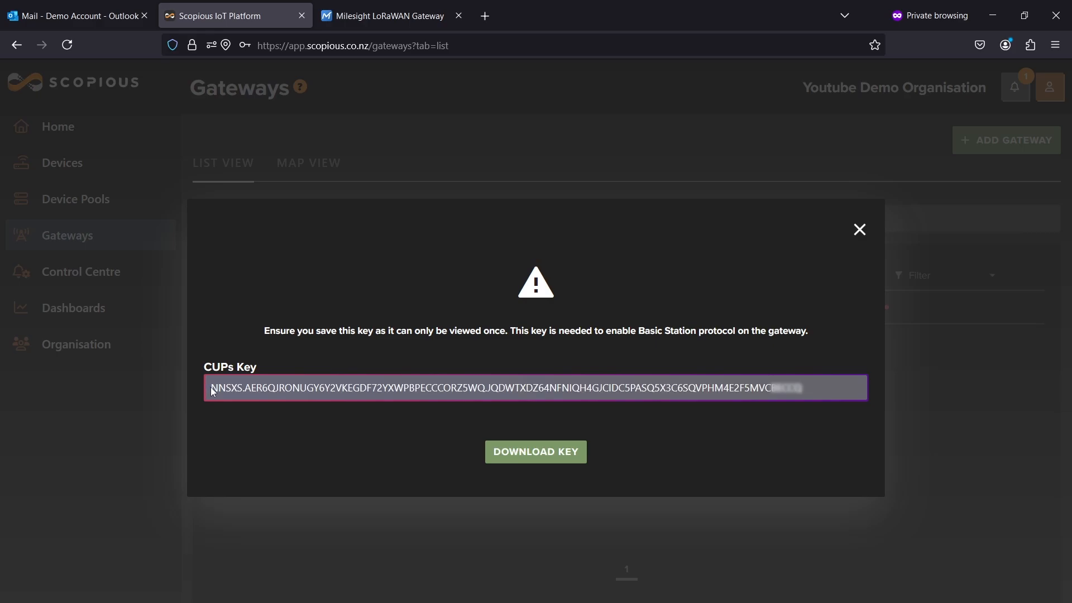
left_click(569, 457)
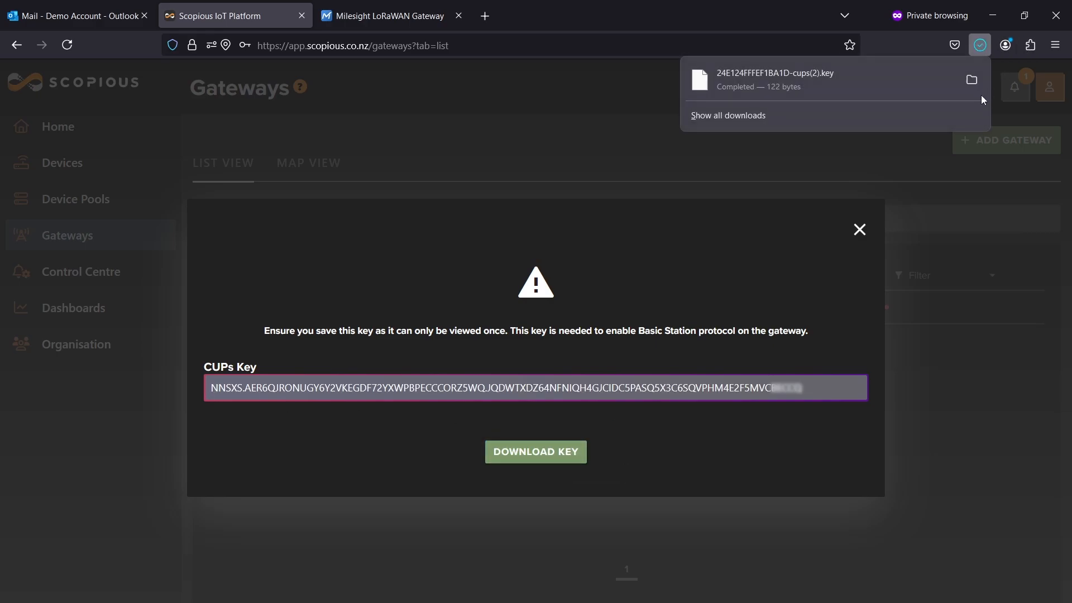
left_click(858, 232)
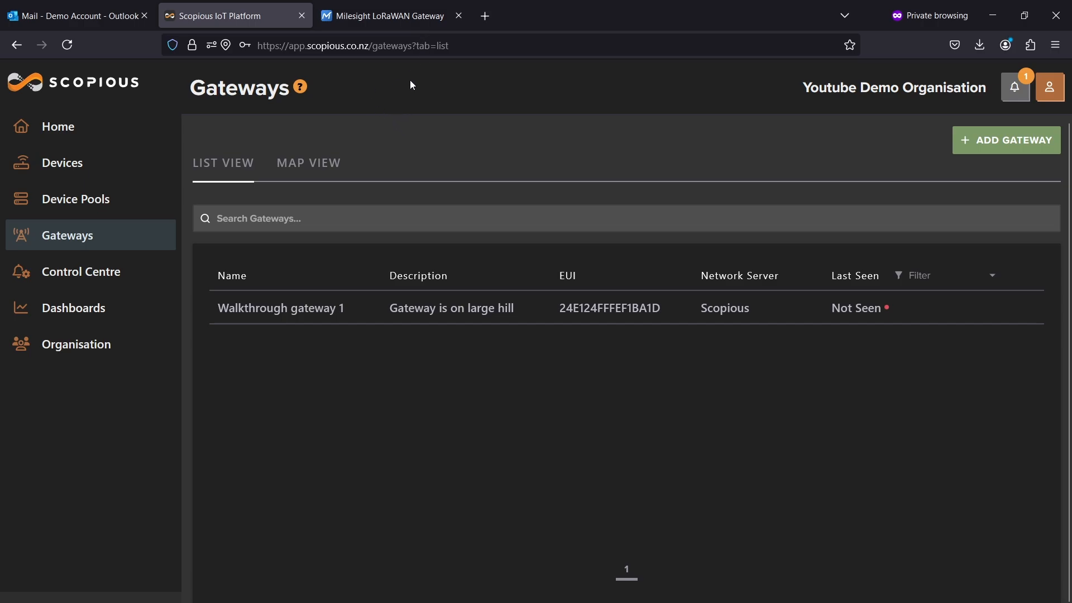
Switch to the Milesight gateway page and disable the Embedded NS destination in the Packet Forwarder settings
left_click(395, 6)
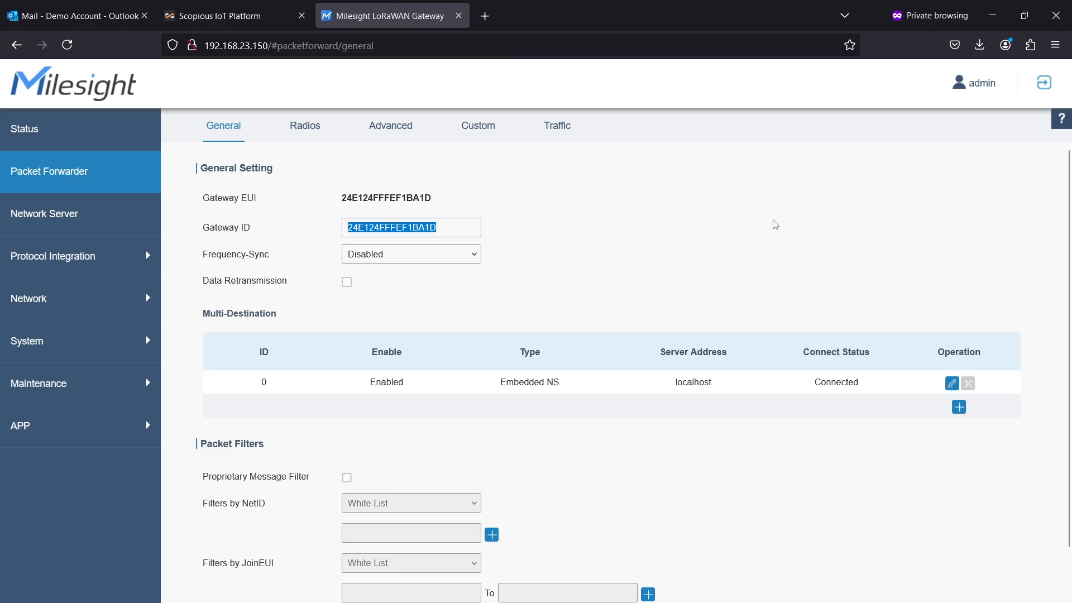
left_click(1063, 289)
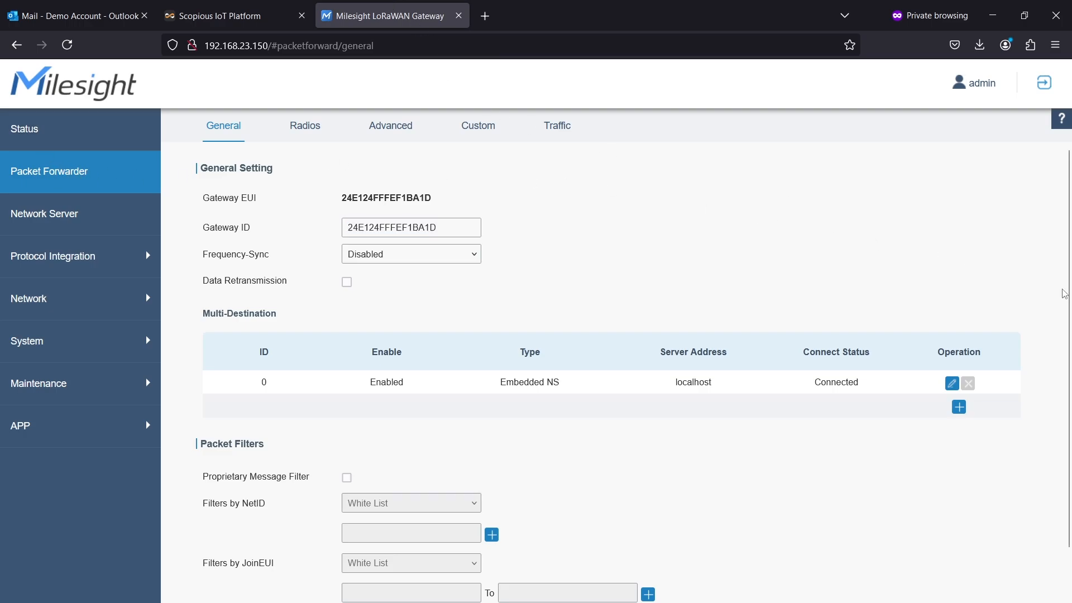
left_click(959, 407)
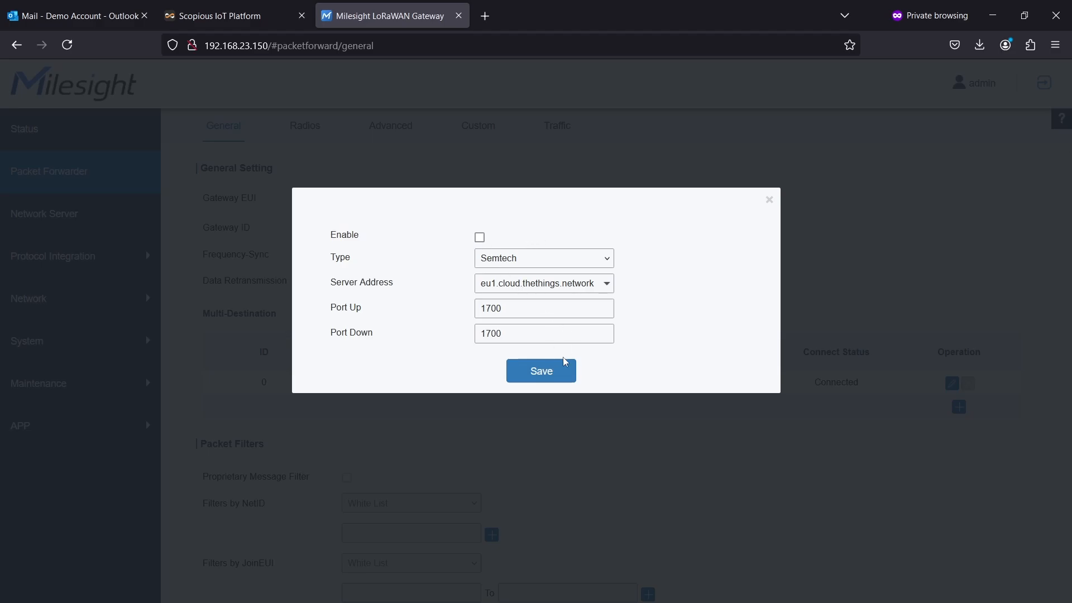
left_click(769, 200)
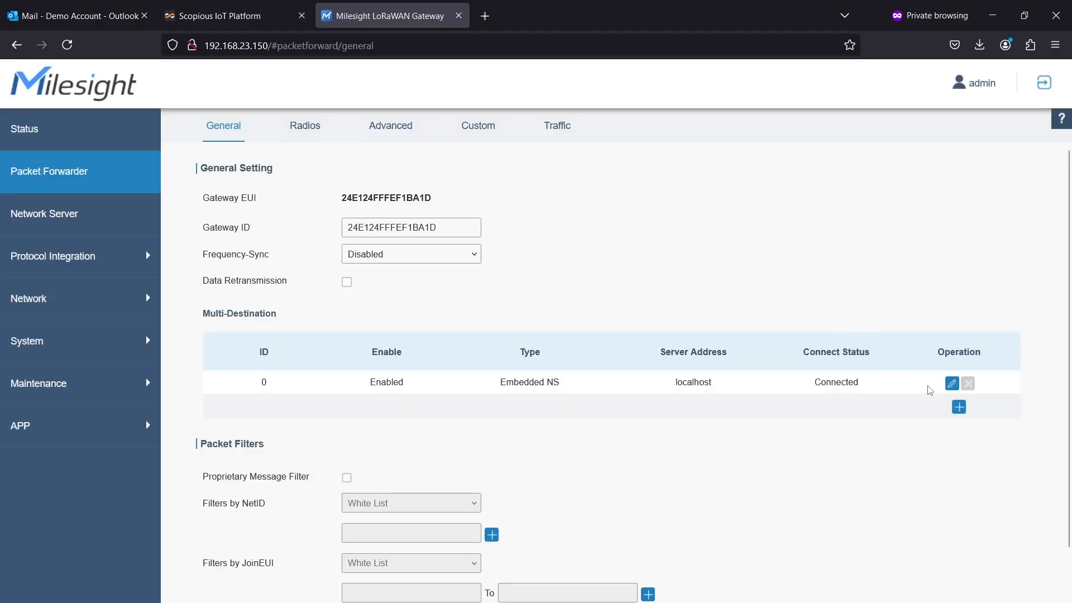
left_click(952, 383)
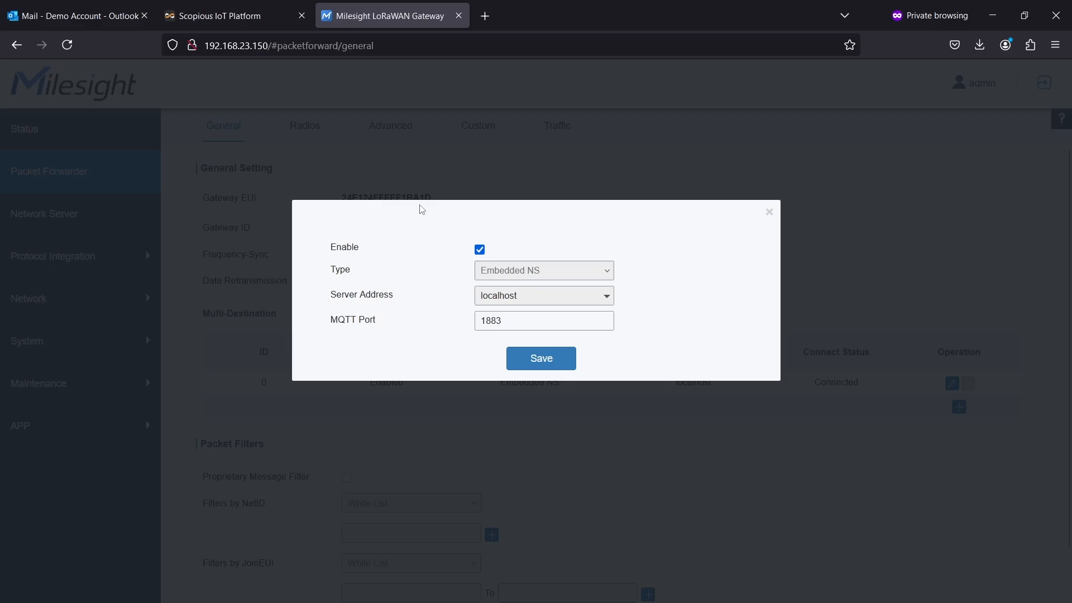
left_click(480, 250)
left_click(519, 355)
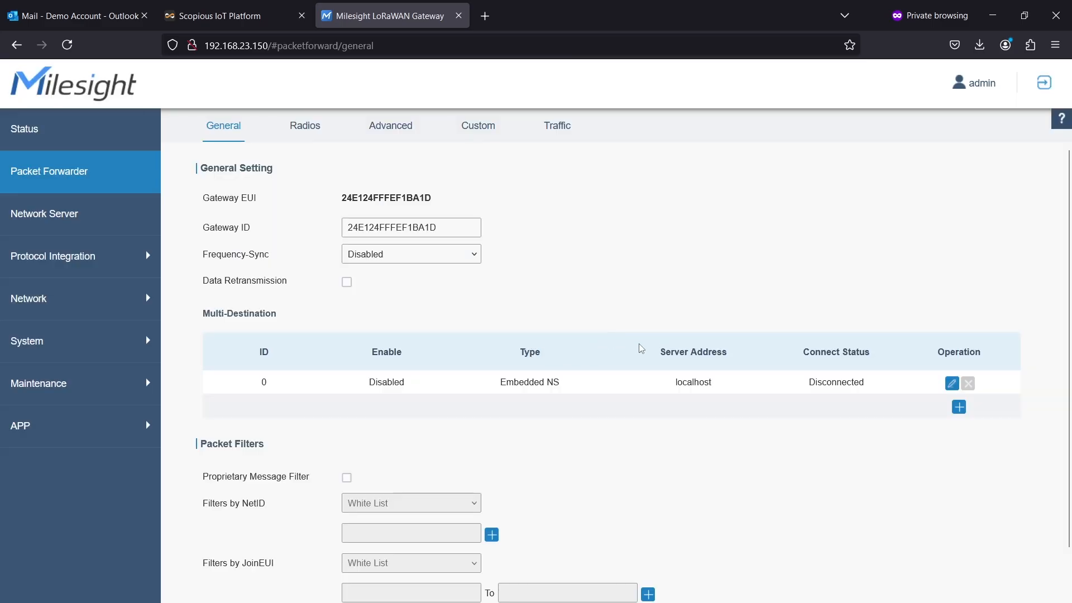
Start a new packet forwarder destination, enable it and set its type to Basics Station
left_click(958, 407)
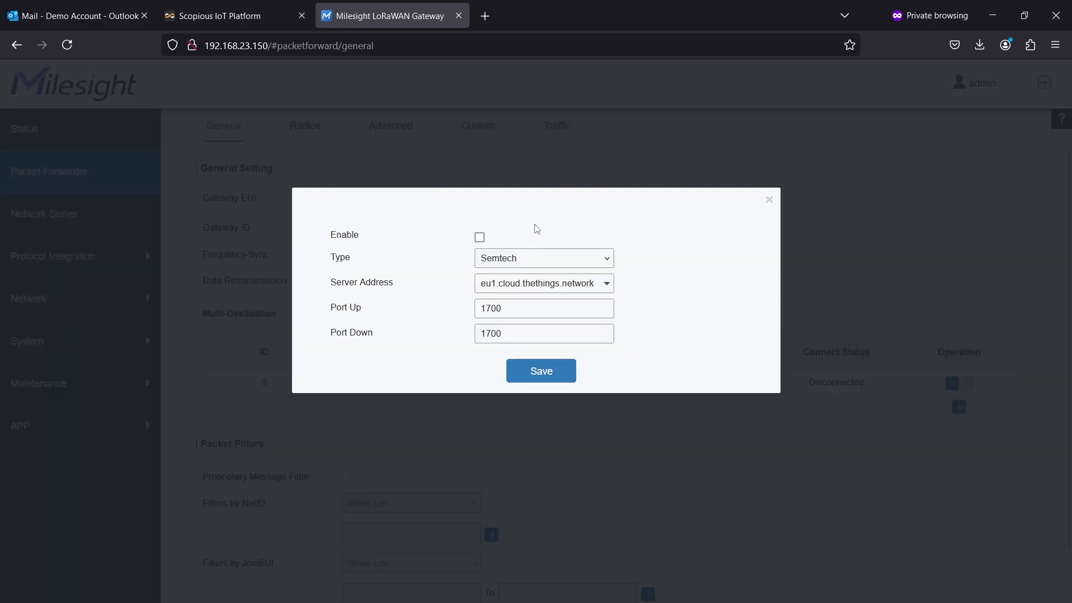
left_click(479, 239)
left_click(513, 270)
left_click(531, 297)
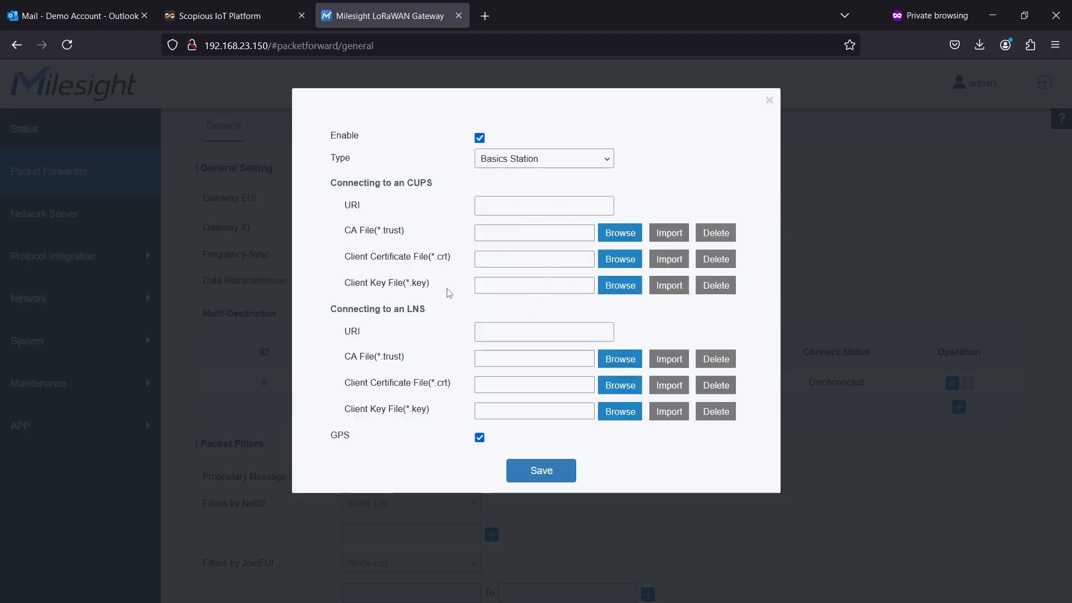
mouse_move(241, 601)
left_click(241, 575)
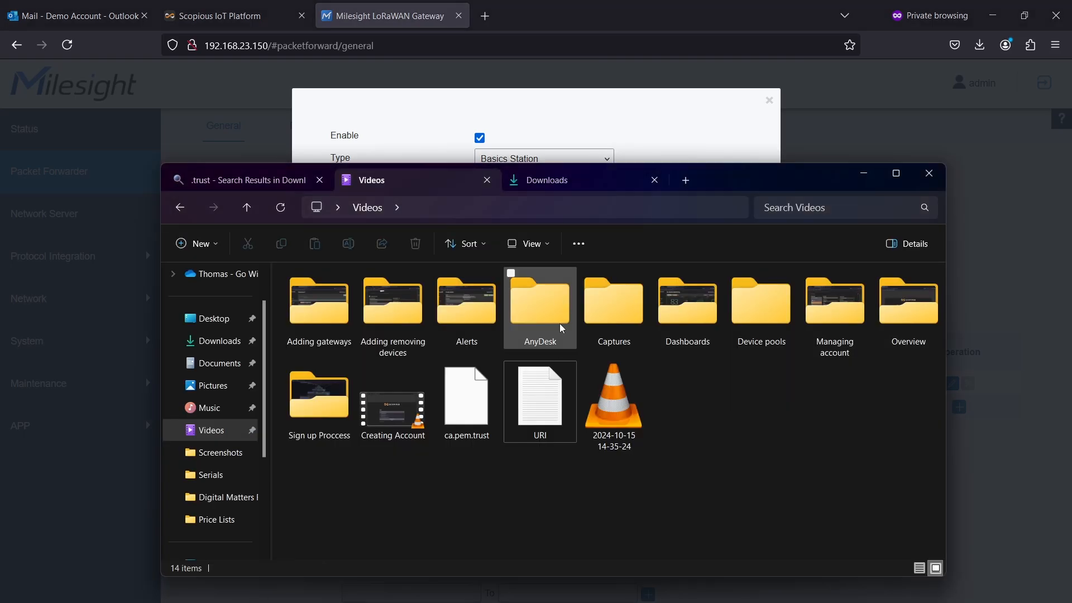
double_click(558, 396)
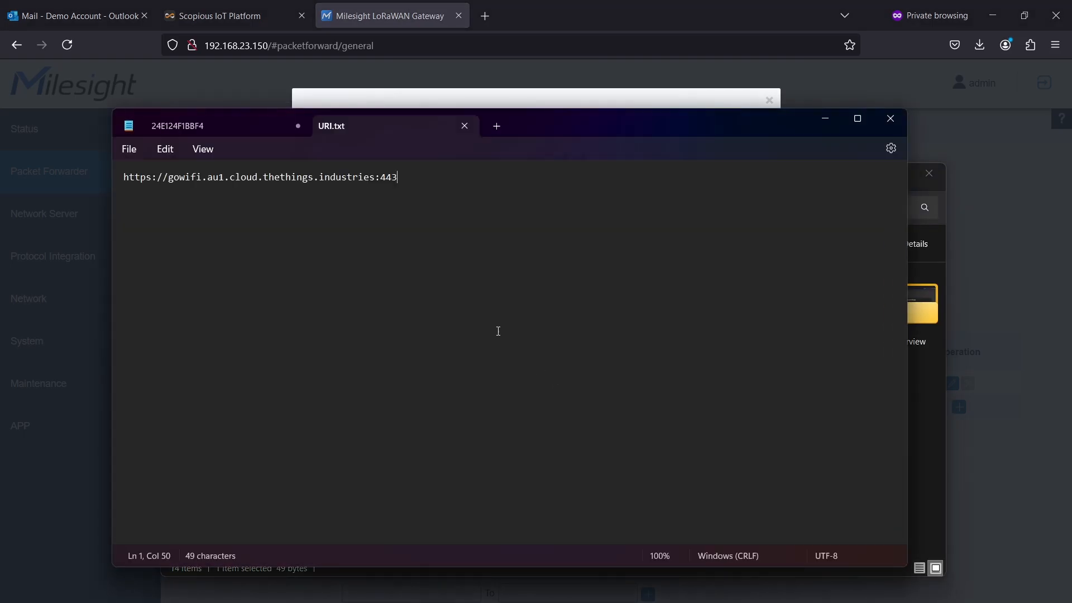
left_click_drag(415, 191, 102, 178)
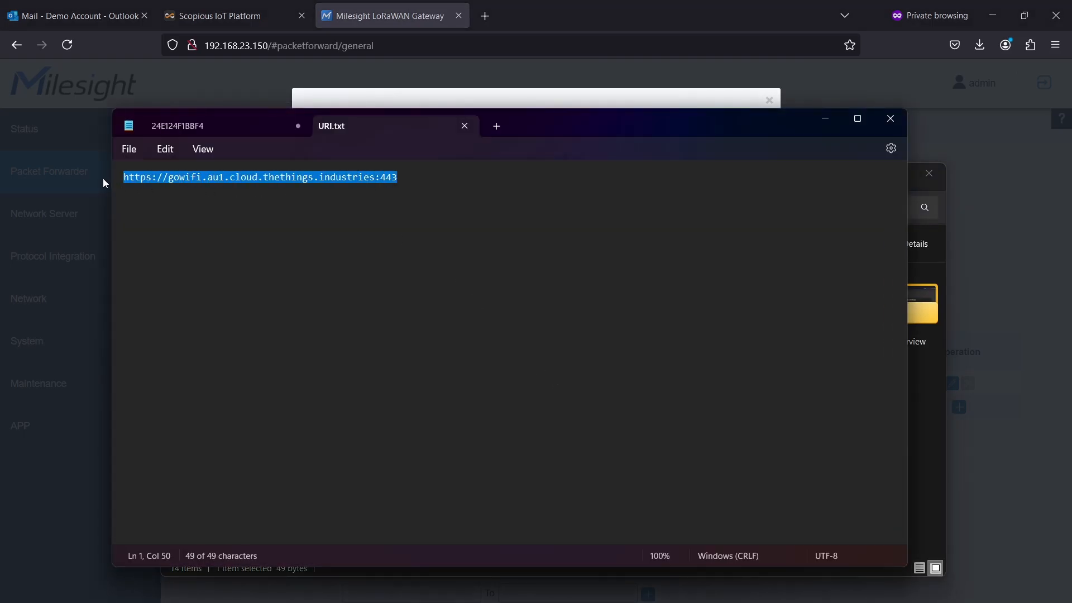
left_click(568, 102)
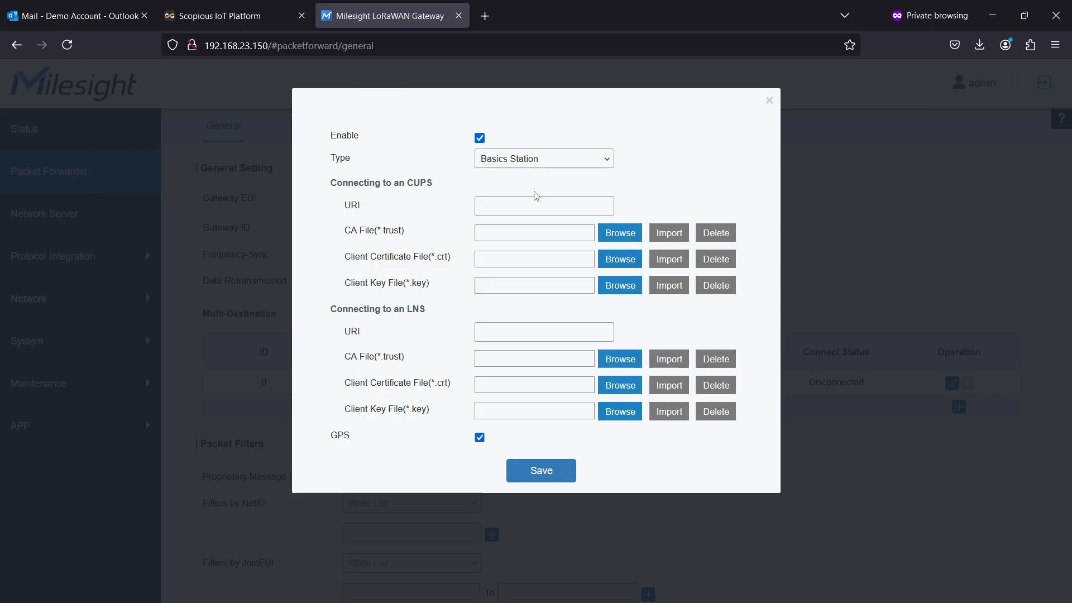
type("https://gowifi.eu1.cloud.thethings.industries:443")
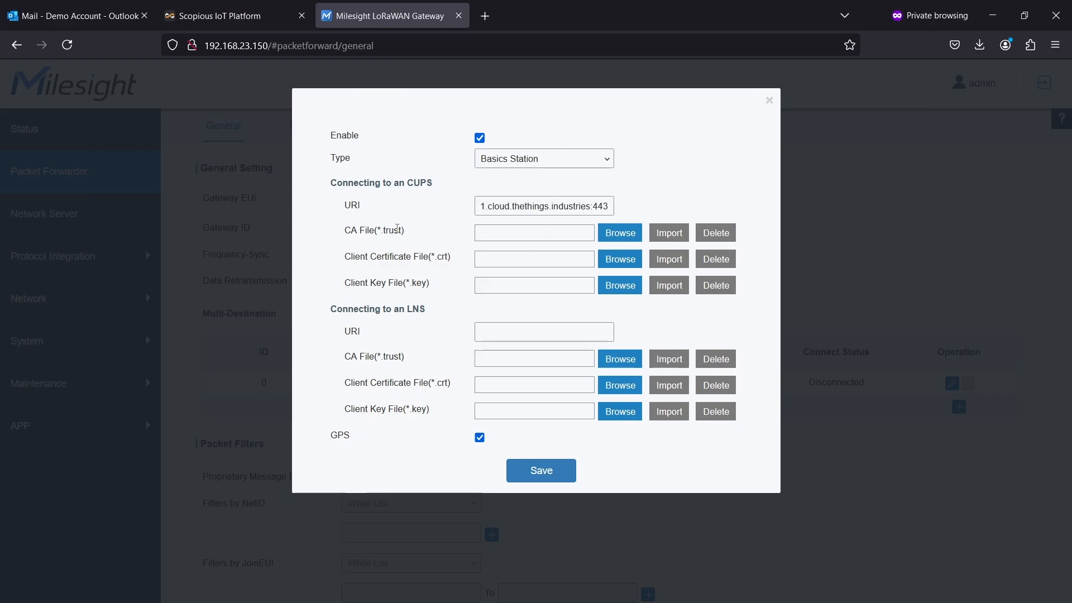
Import ca.pem.trust from the Videos folder as the CUPS CA file
left_click(513, 232)
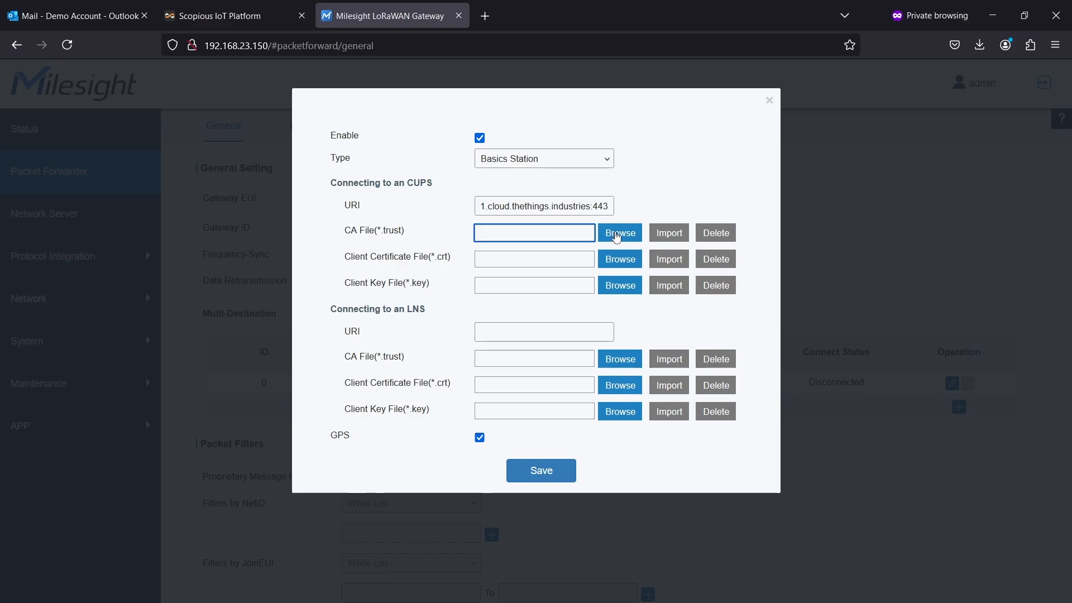
left_click(617, 234)
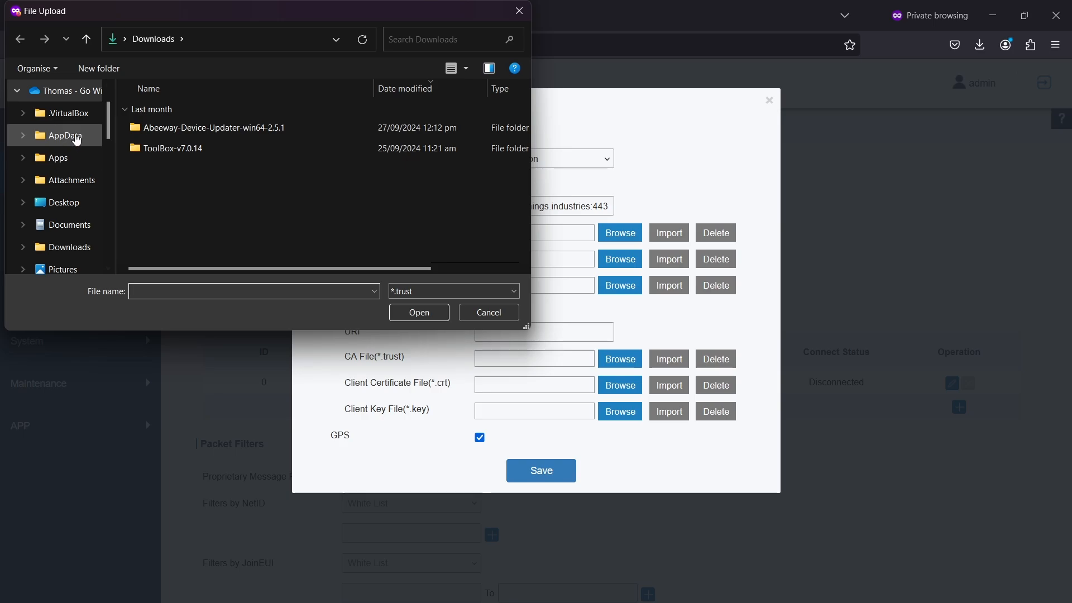
scroll(76, 136, "down", 1)
scroll(85, 202, "up", 4)
scroll(84, 202, "down", 1)
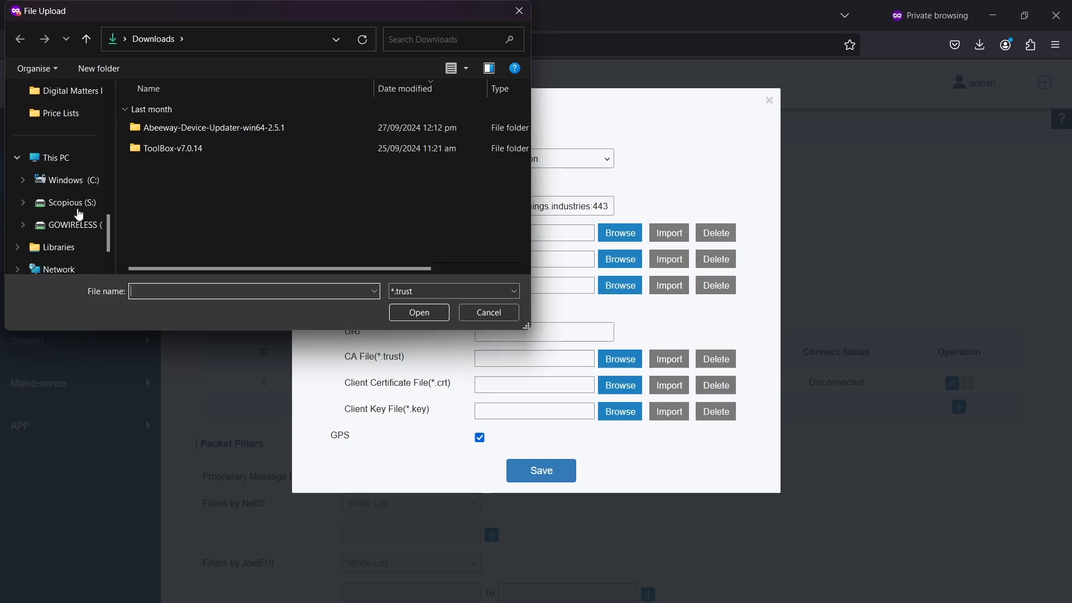
scroll(83, 204, "up", 2)
scroll(82, 206, "up", 1)
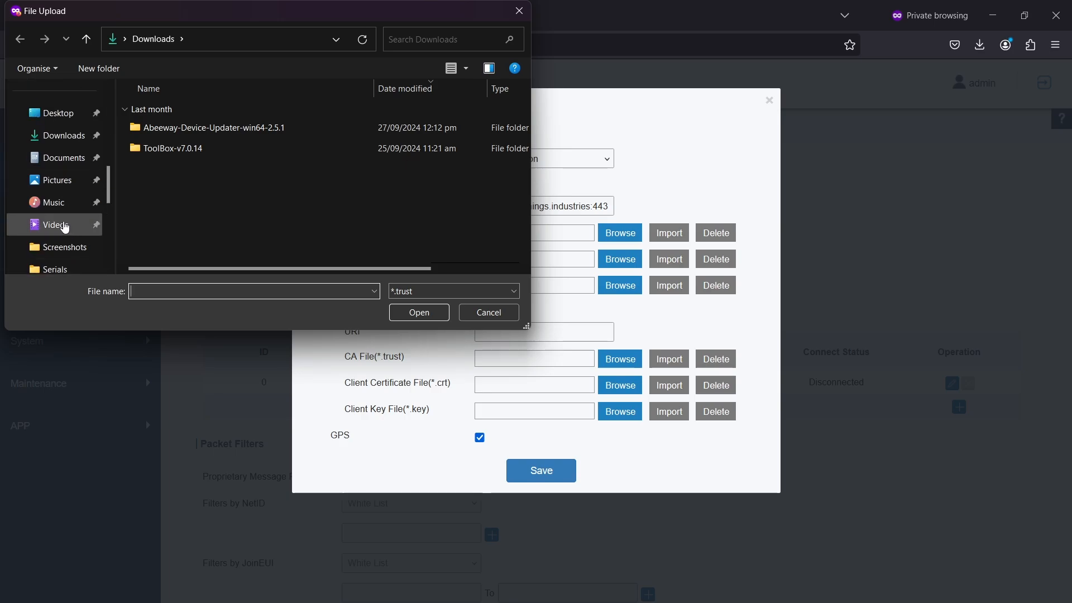
left_click(65, 225)
scroll(167, 168, "down", 1)
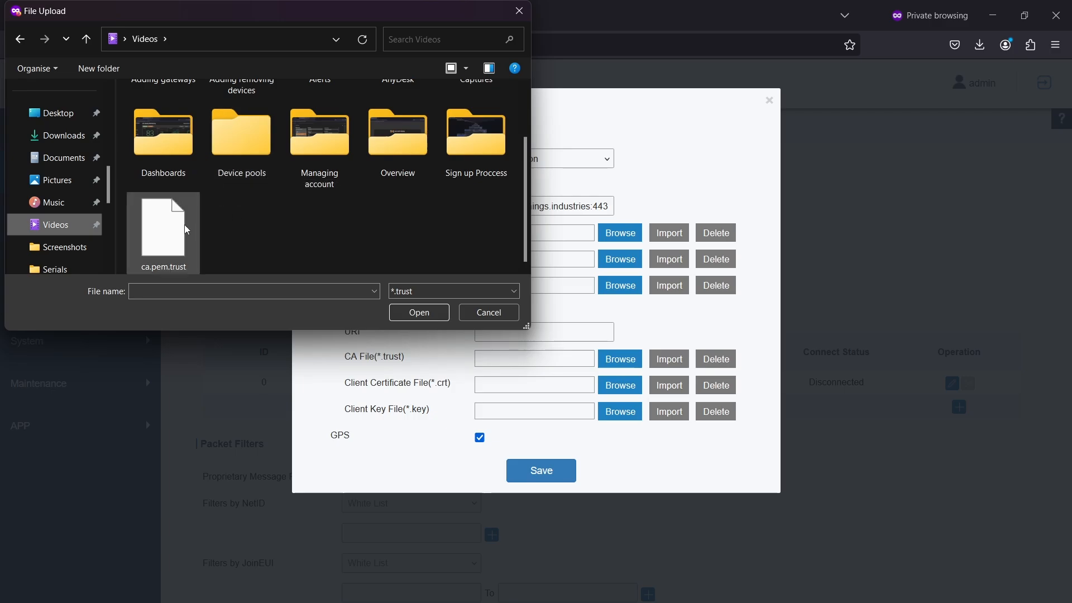
left_click(165, 215)
left_click(419, 312)
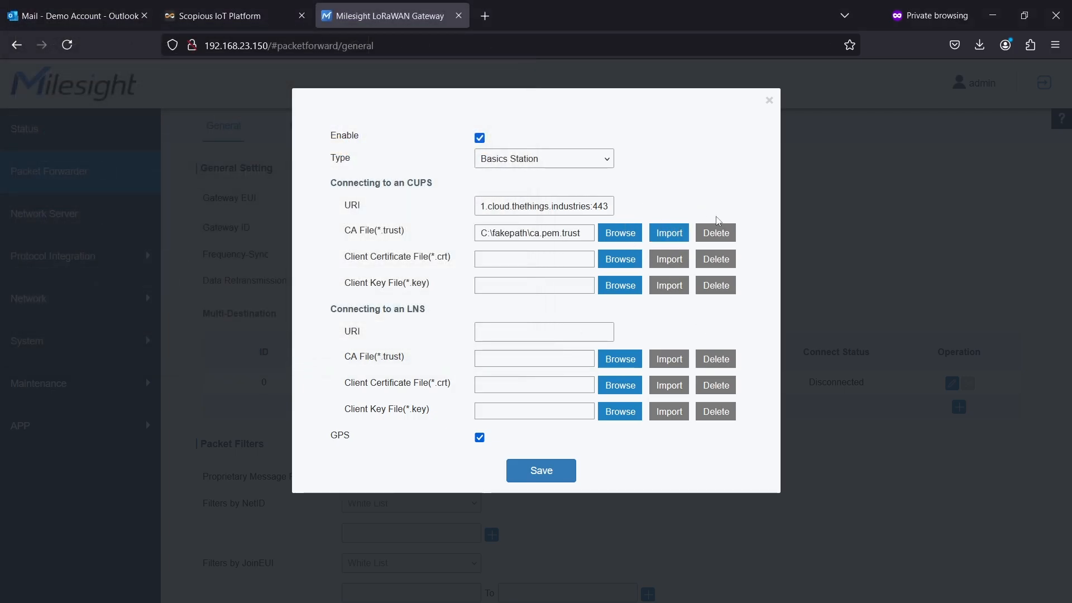
left_click(673, 236)
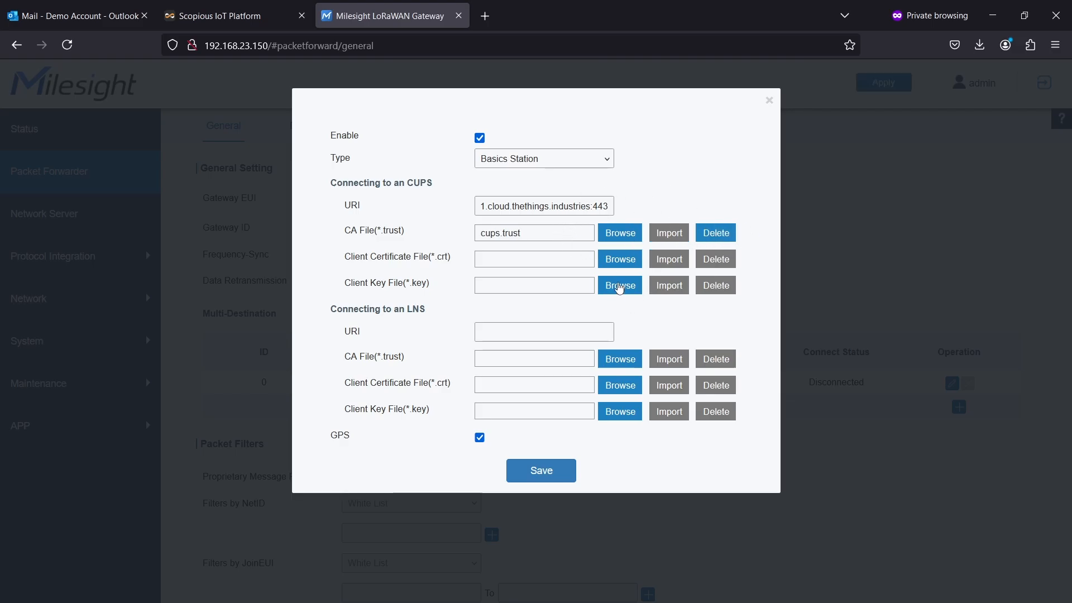
Import 24E124FFFEF1BA1D-cups(2).key from the Downloads folder as the CUPS client key file and save the destination
left_click(618, 287)
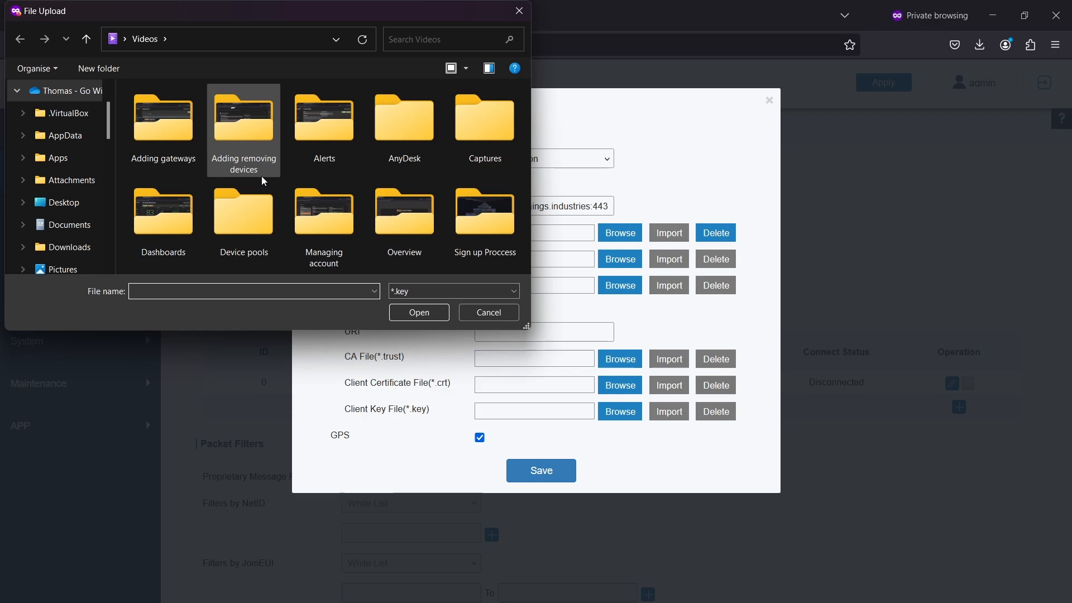
scroll(62, 167, "up", 1)
scroll(72, 226, "down", 5)
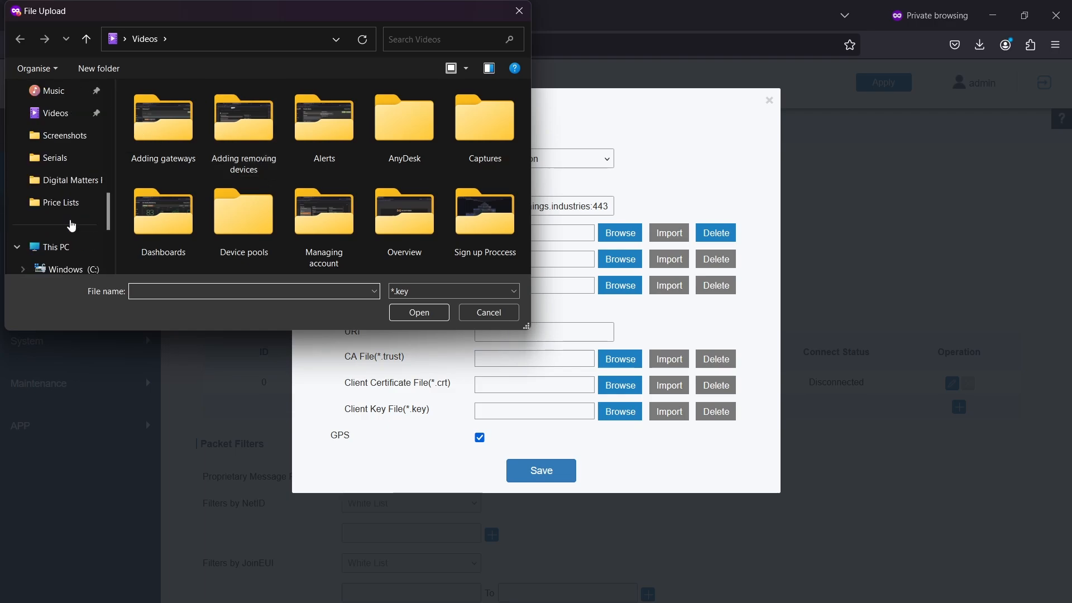
scroll(75, 168, "down", 4)
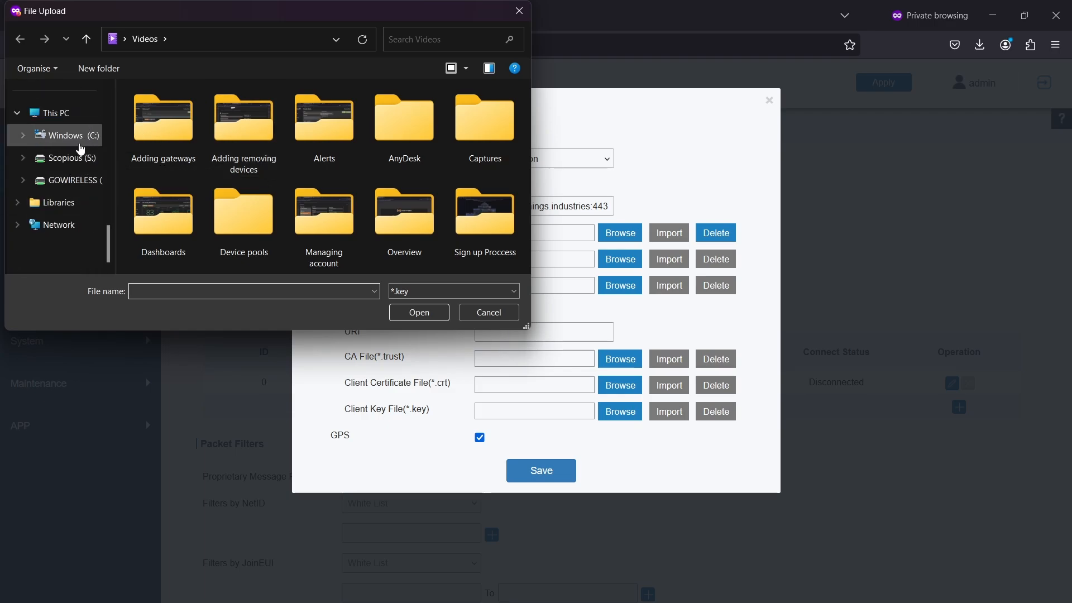
scroll(81, 149, "up", 2)
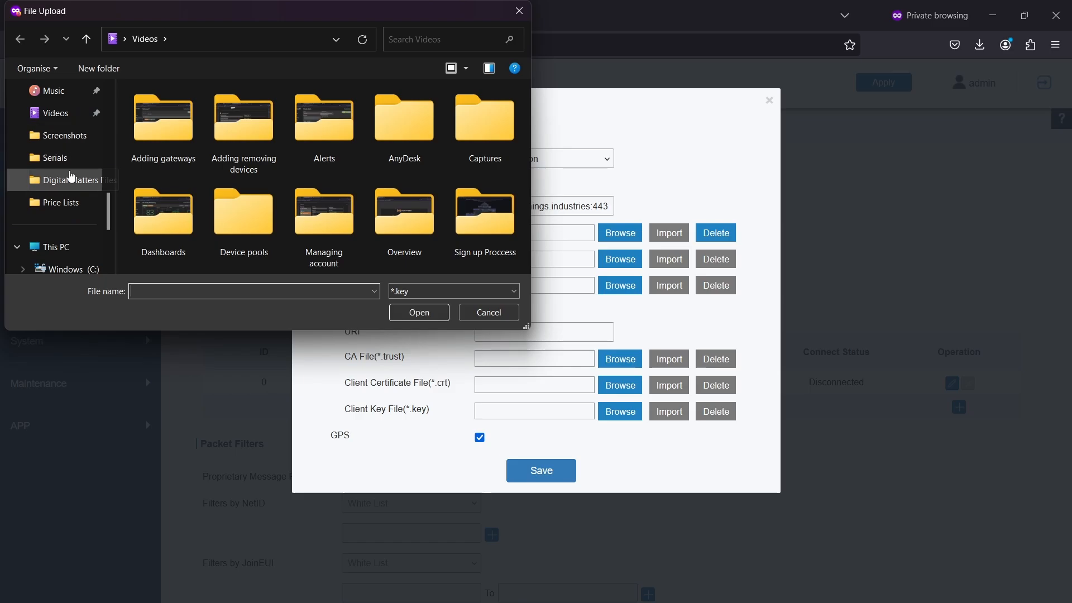
scroll(71, 175, "up", 2)
left_click(59, 91)
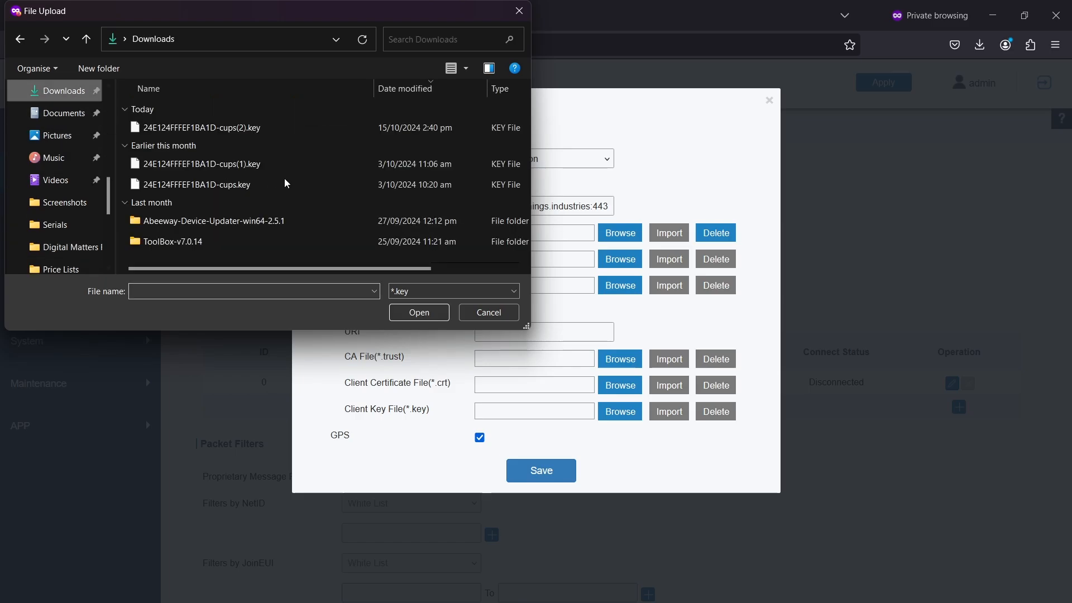
left_click(196, 127)
left_click(413, 311)
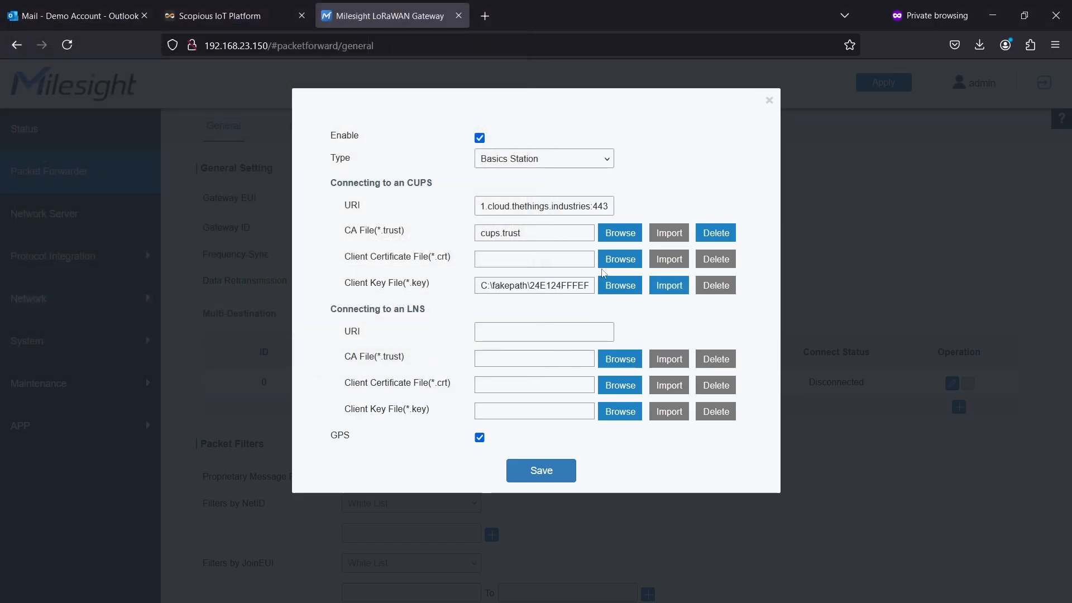
left_click(666, 289)
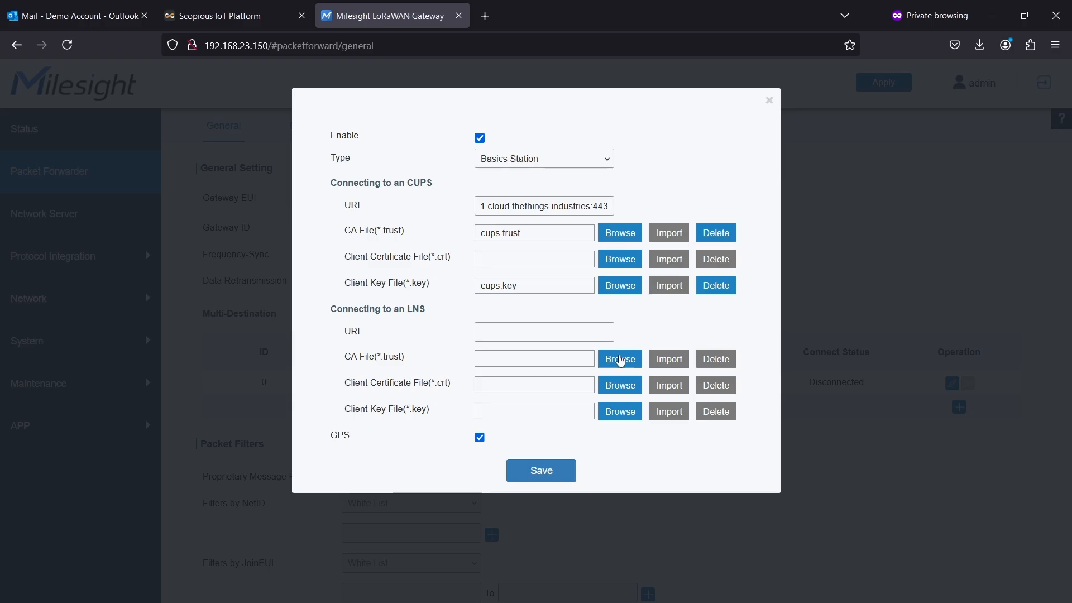
left_click(541, 471)
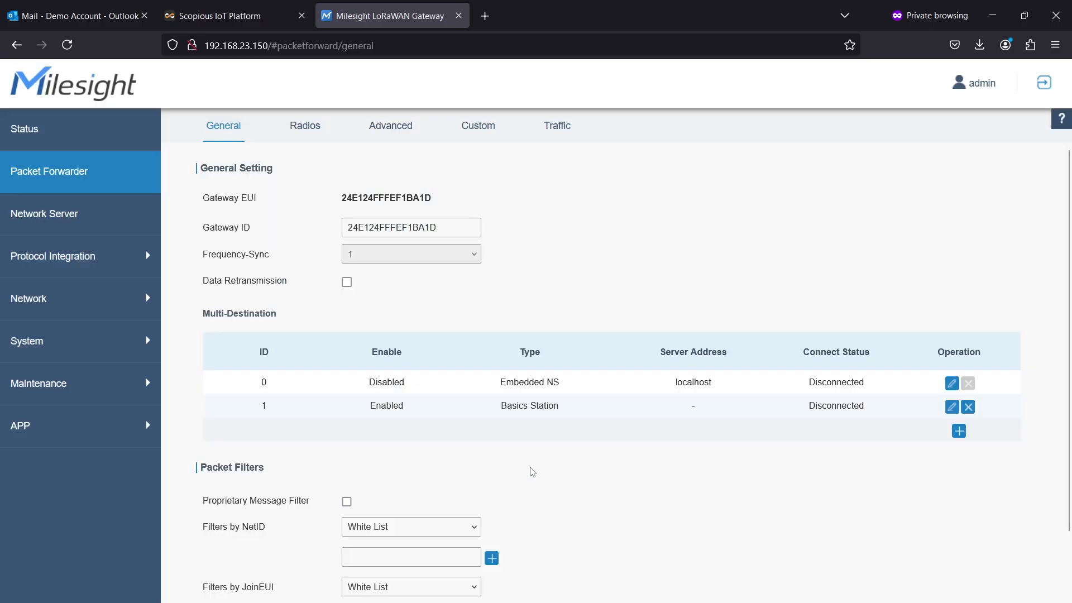
Review the packet forwarder settings and reload the page to check the Basics Station destination's connect status
scroll(475, 468, "down", 2)
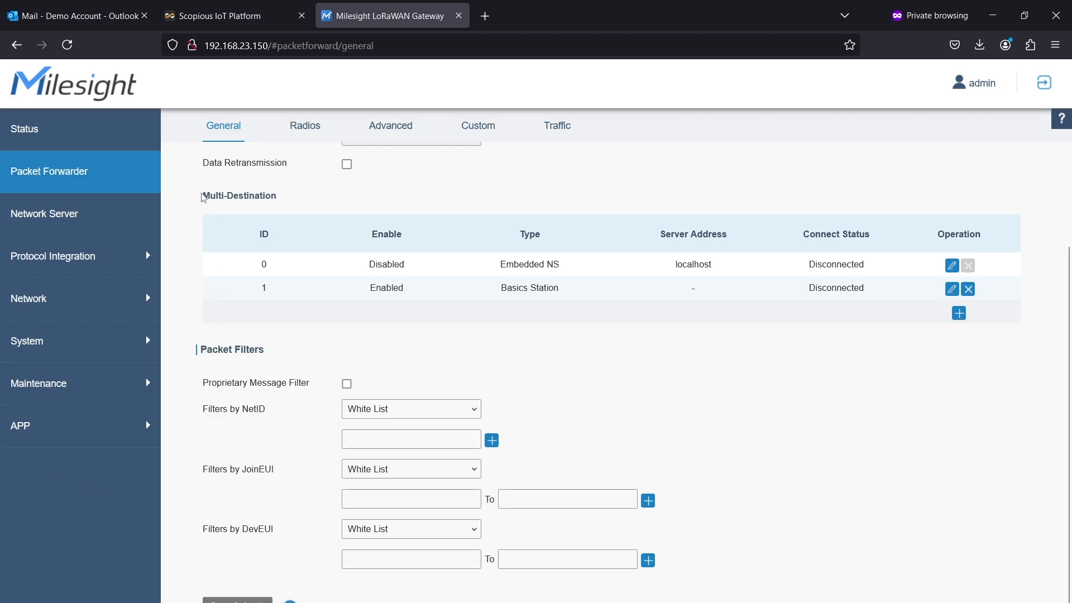
scroll(202, 209, "up", 1)
scroll(201, 209, "up", 1)
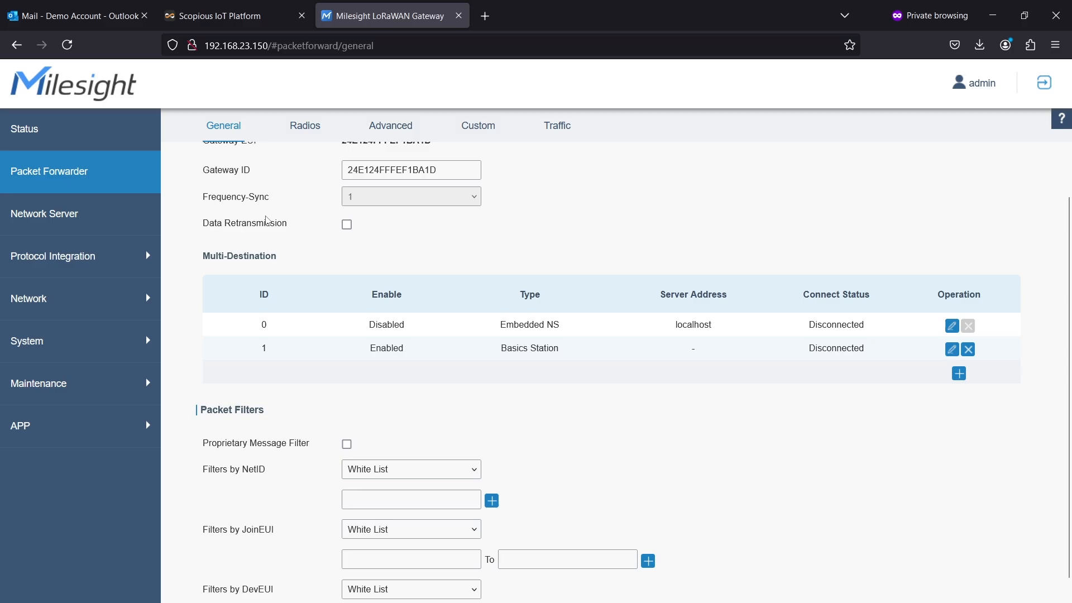
scroll(266, 220, "up", 1)
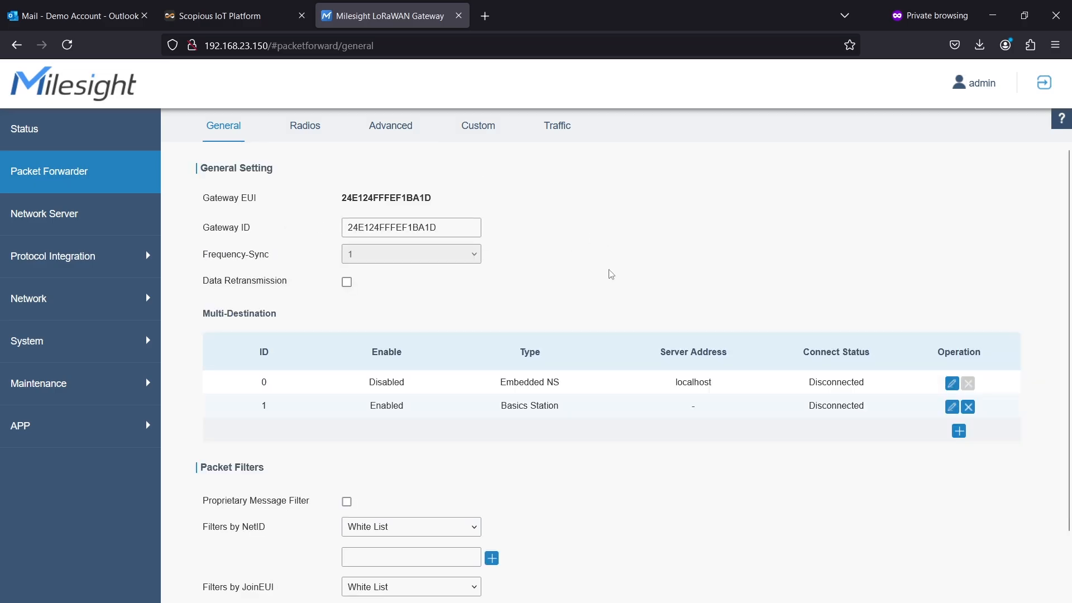
left_click(67, 45)
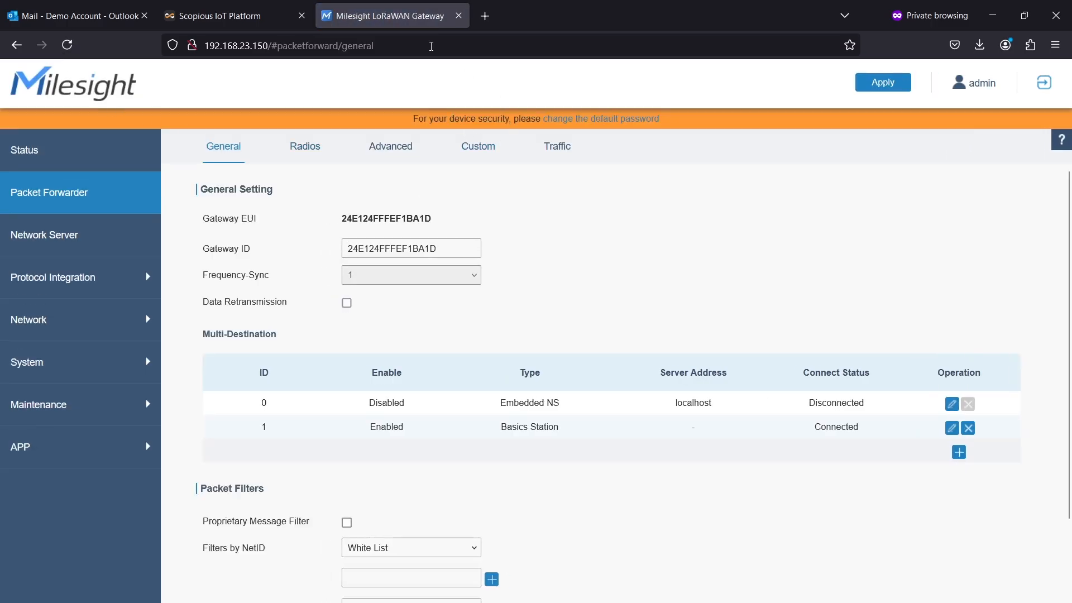
Switch to the Scopious IoT Platform, refresh the gateways list and view the details of Walkthrough gateway 1
left_click(190, 10)
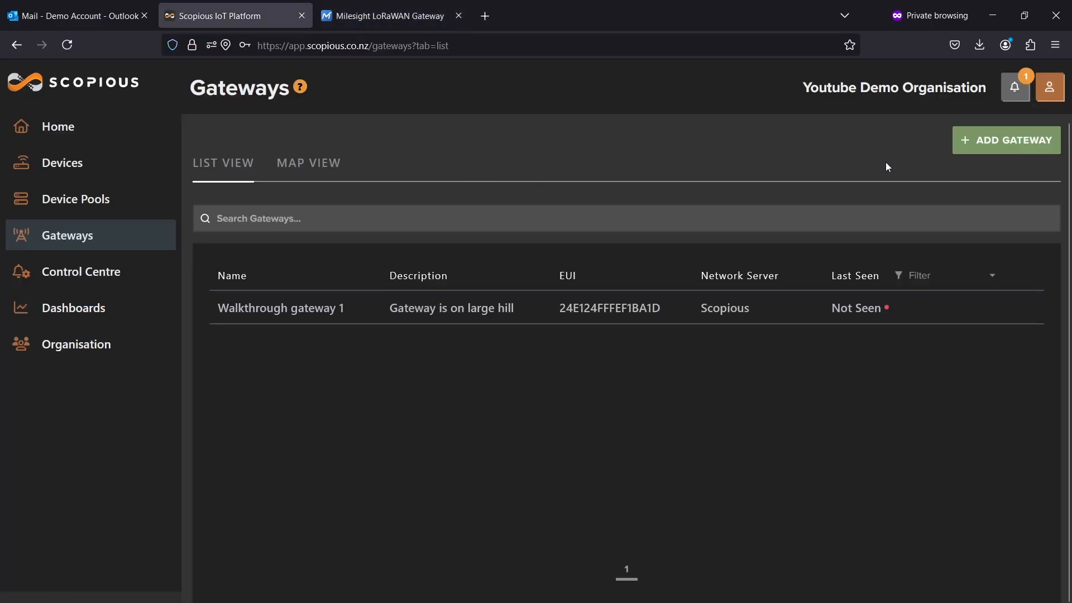
left_click(311, 165)
left_click(246, 170)
left_click(76, 55)
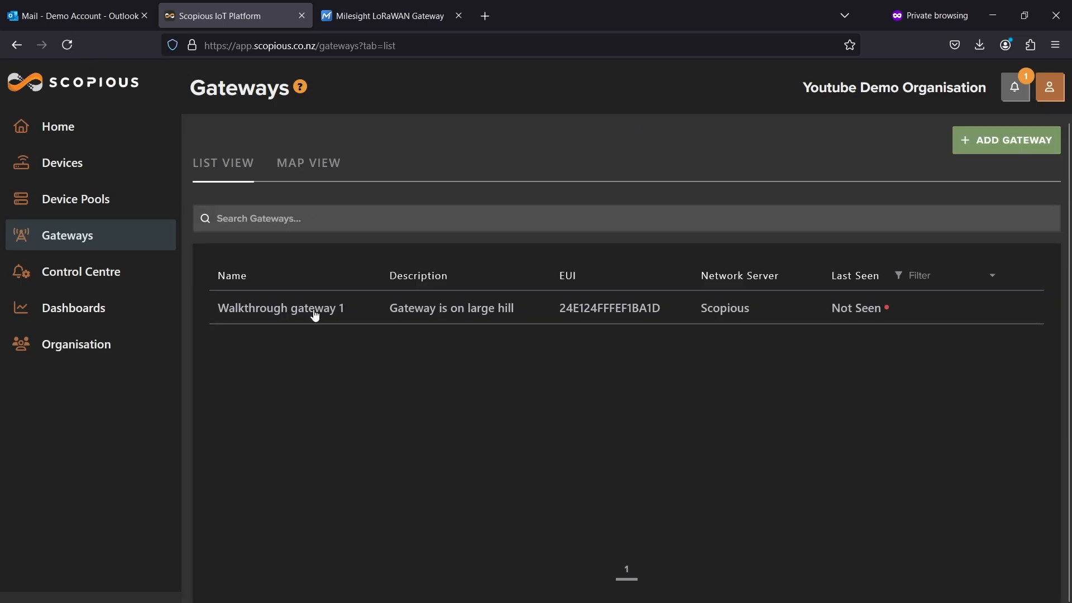
left_click(316, 313)
scroll(547, 307, "down", 2)
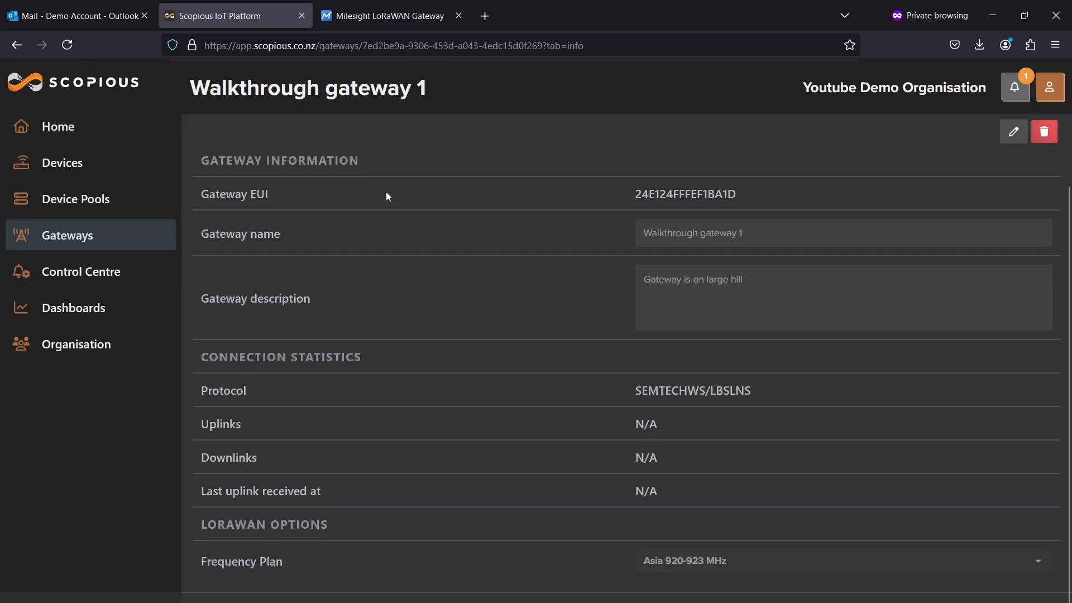
Reopen Walkthrough gateway 1's details and check the connected gateways on the home overview
left_click(95, 176)
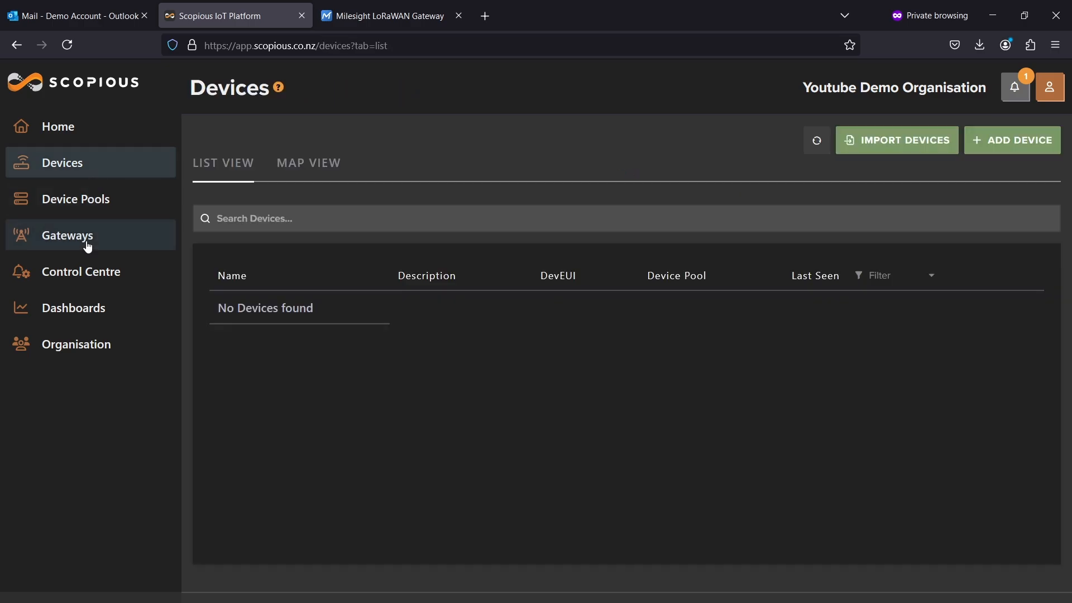
left_click(88, 246)
left_click(367, 310)
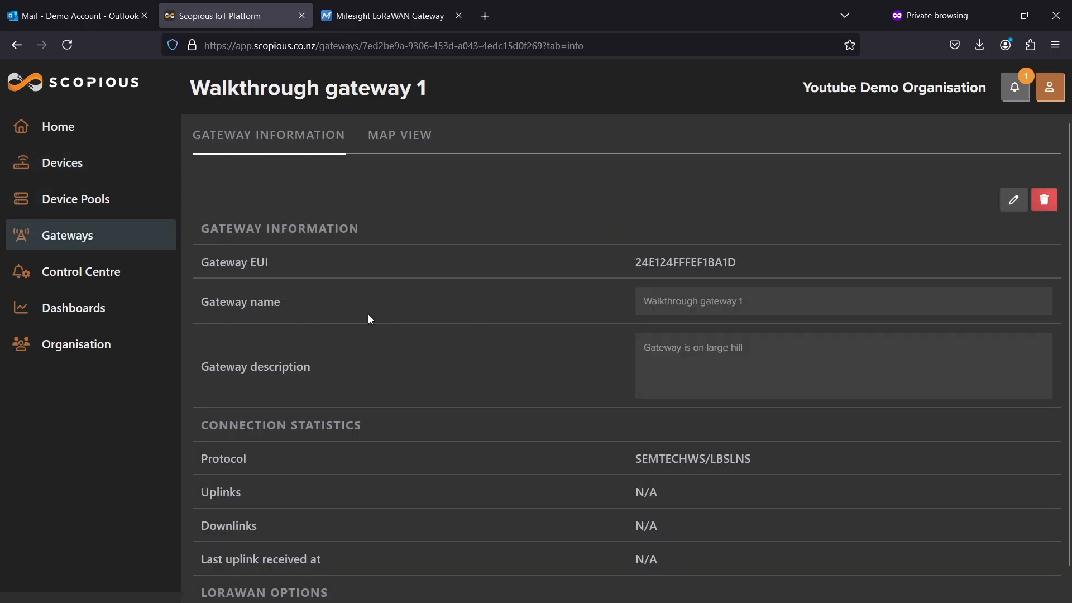
left_click(95, 132)
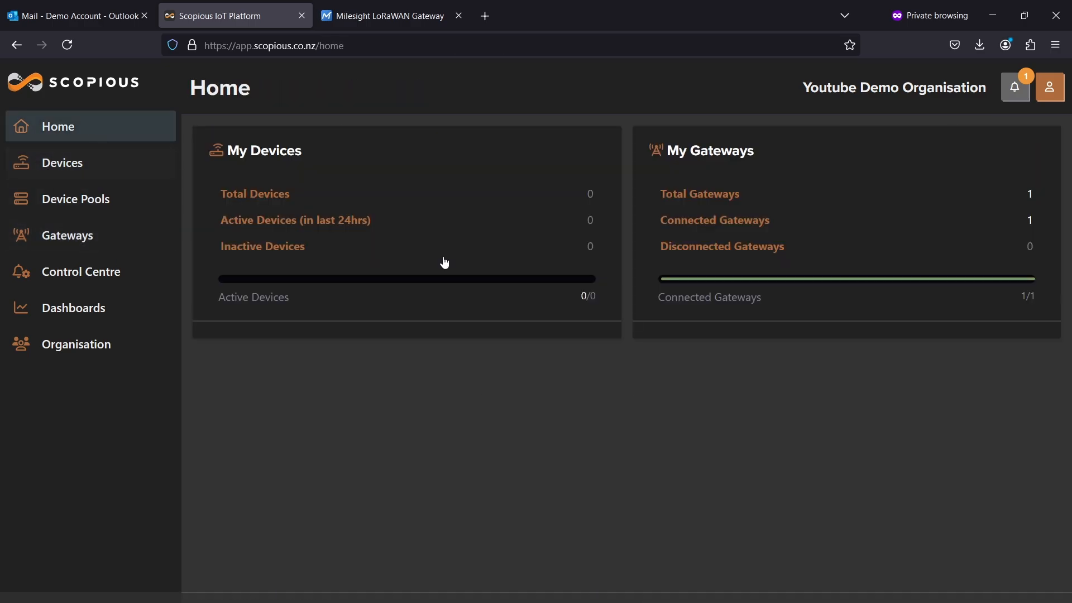
Review Walkthrough gateway 1's location settings and information, allowing the site to access the location, and return to the gateways list
left_click(95, 246)
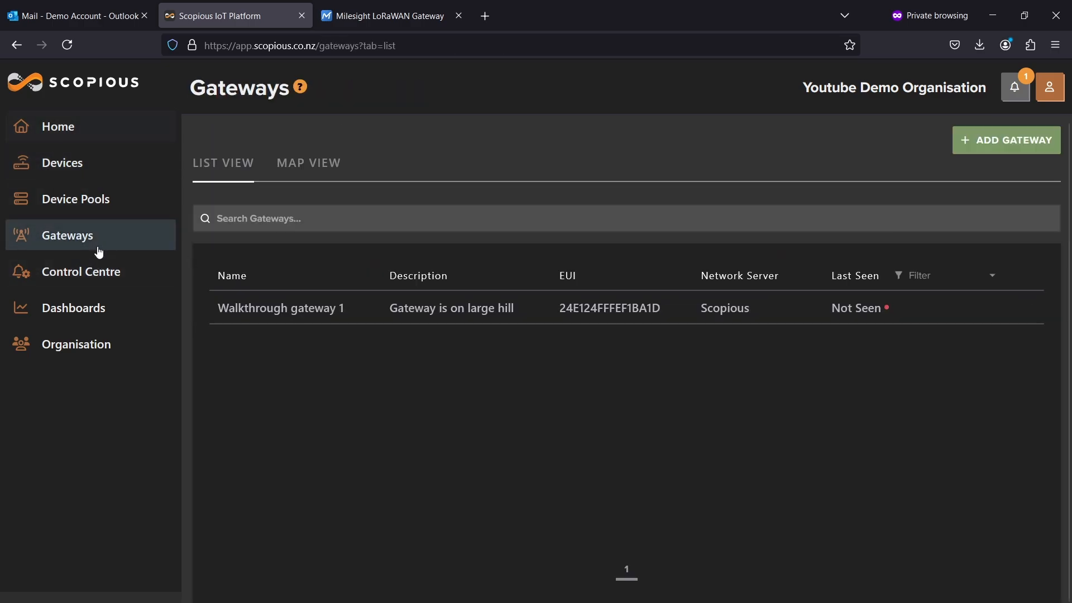
left_click(511, 316)
left_click(399, 135)
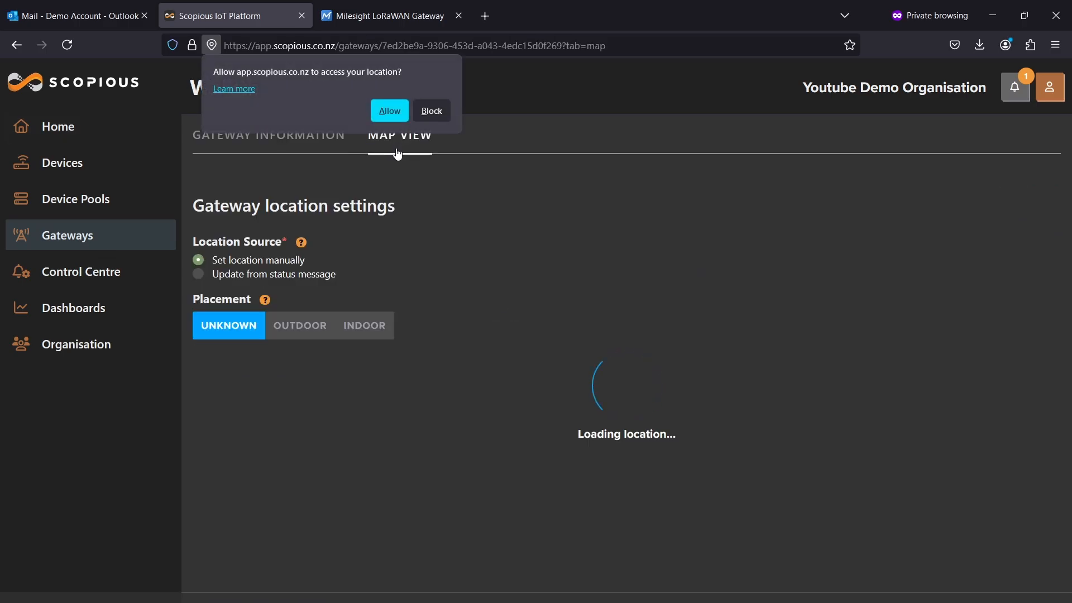
left_click(268, 135)
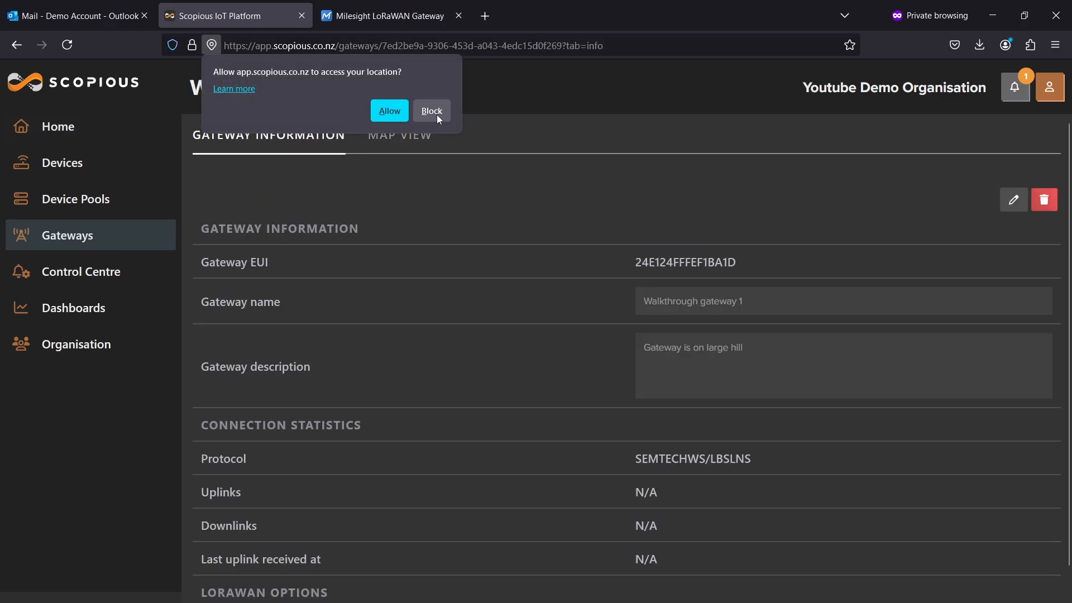
left_click(389, 111)
scroll(433, 244, "down", 2)
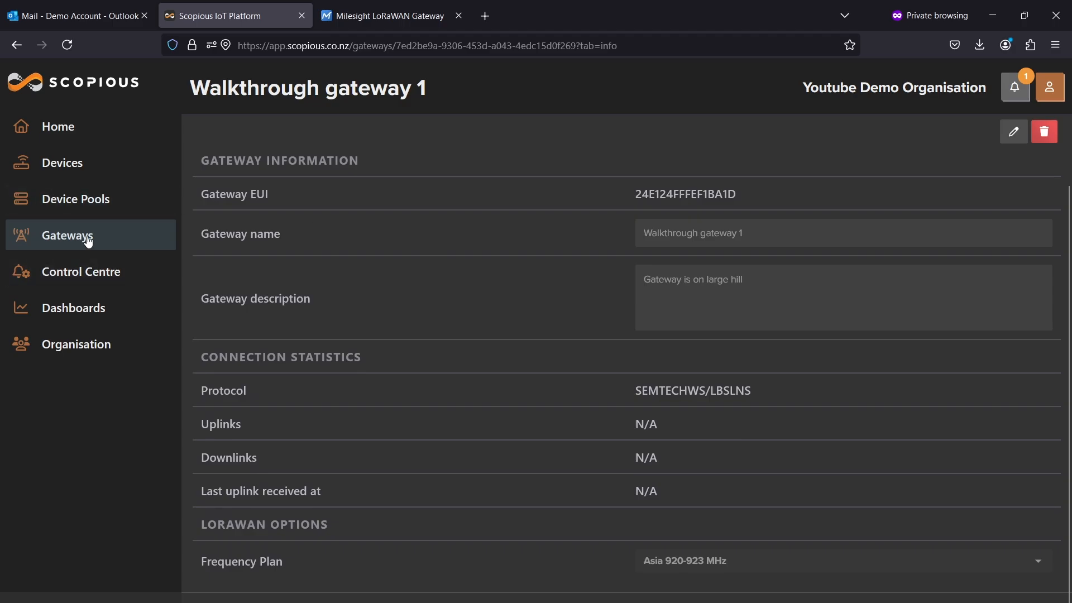
left_click(67, 237)
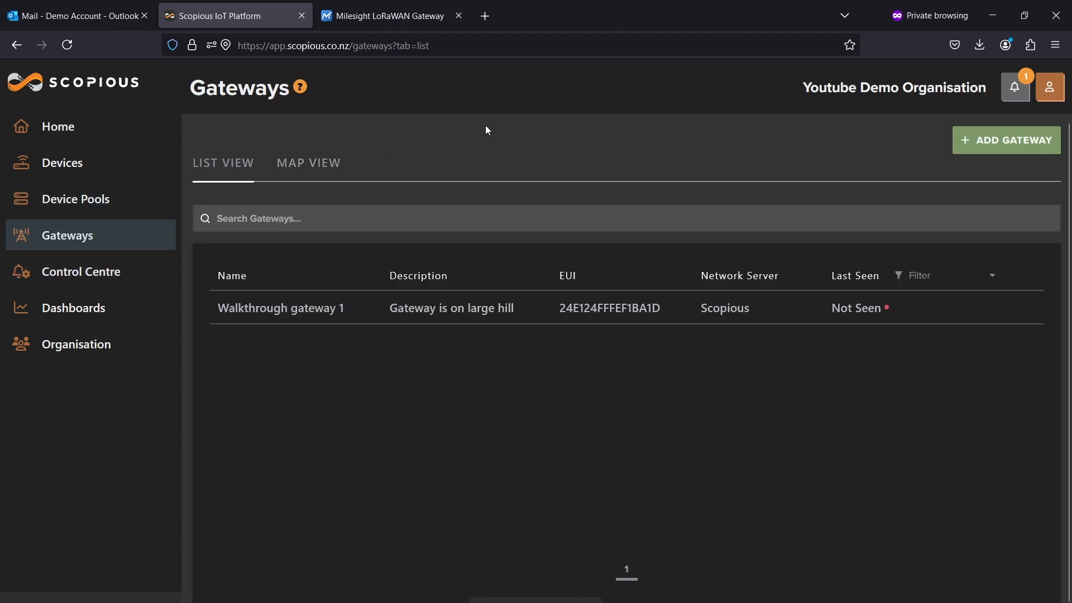
Refresh the gateways list to check when Walkthrough gateway 1 was last seen, and view its connection statistics
key("F5")
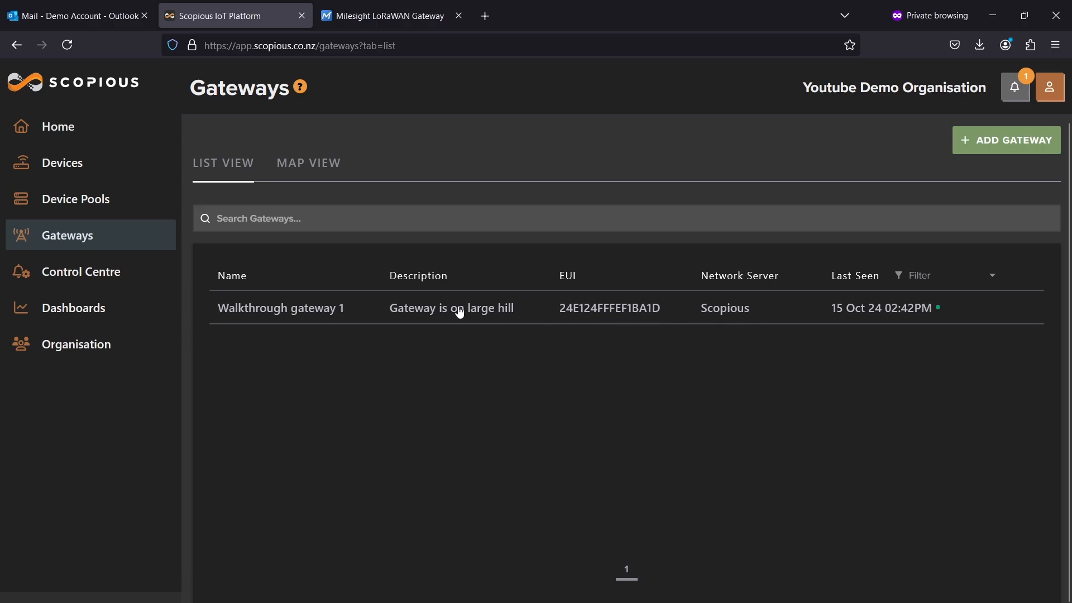
left_click(565, 317)
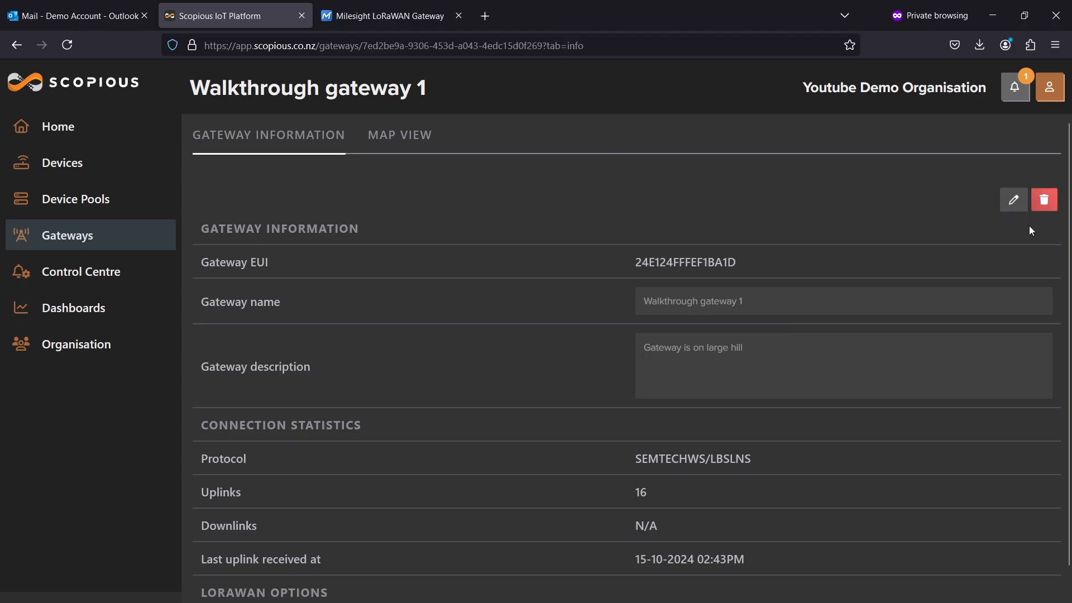
Allow the site to access the location, set Walkthrough gateway 1's location source to Update from status message, and save the changes
left_click(407, 147)
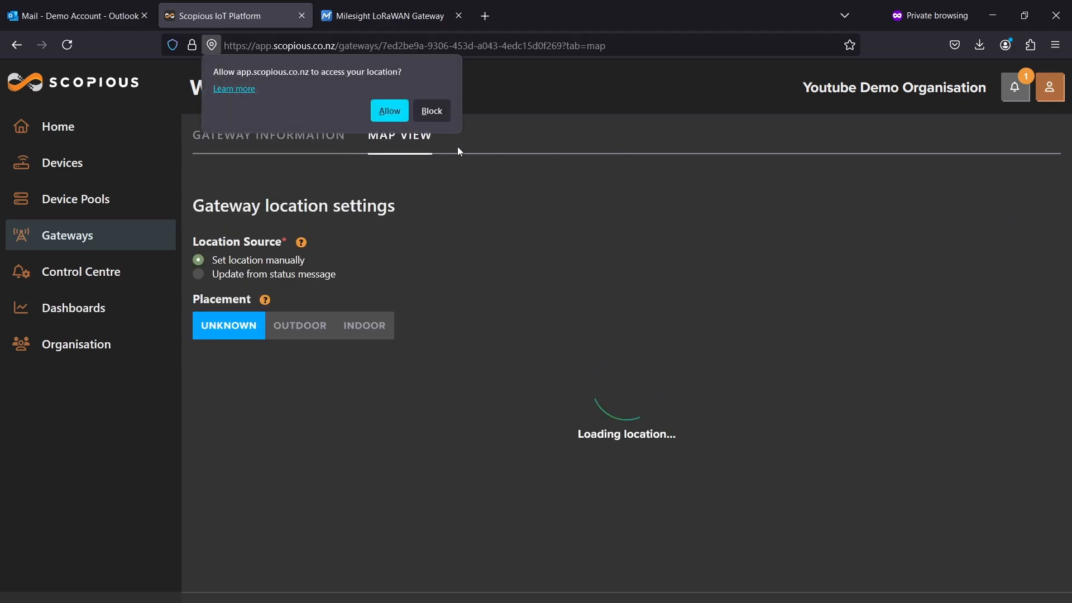
left_click(390, 112)
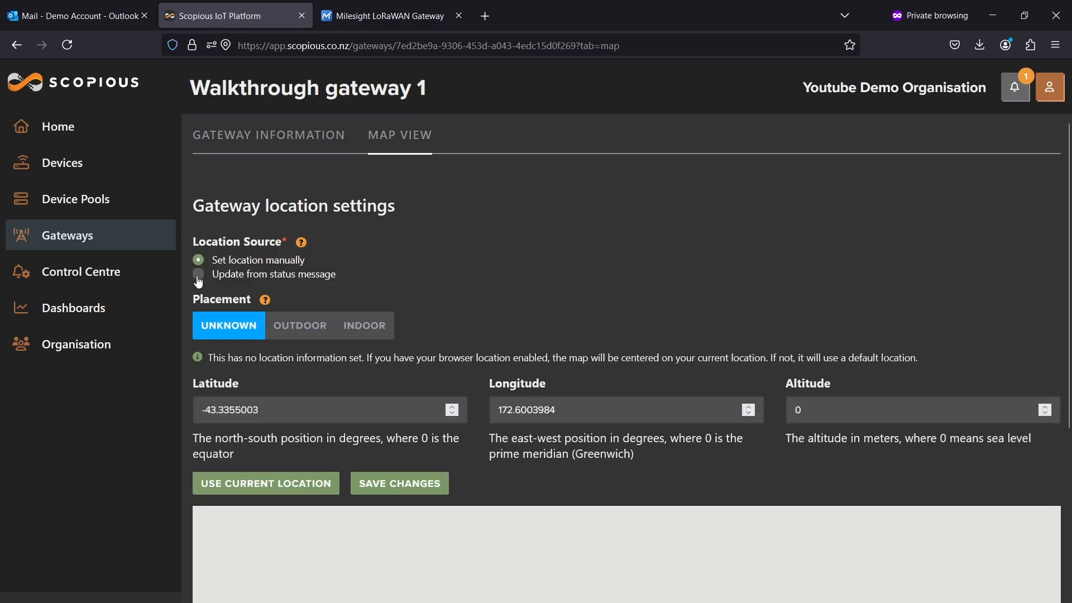
left_click(198, 274)
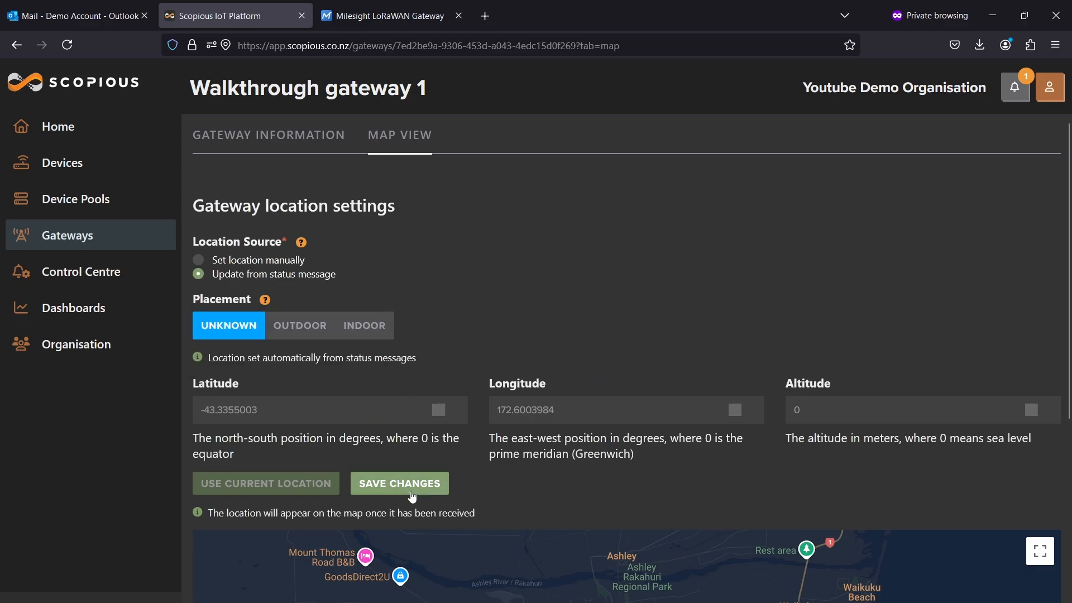
mouse_move(265, 300)
left_click(416, 485)
scroll(479, 455, "down", 5)
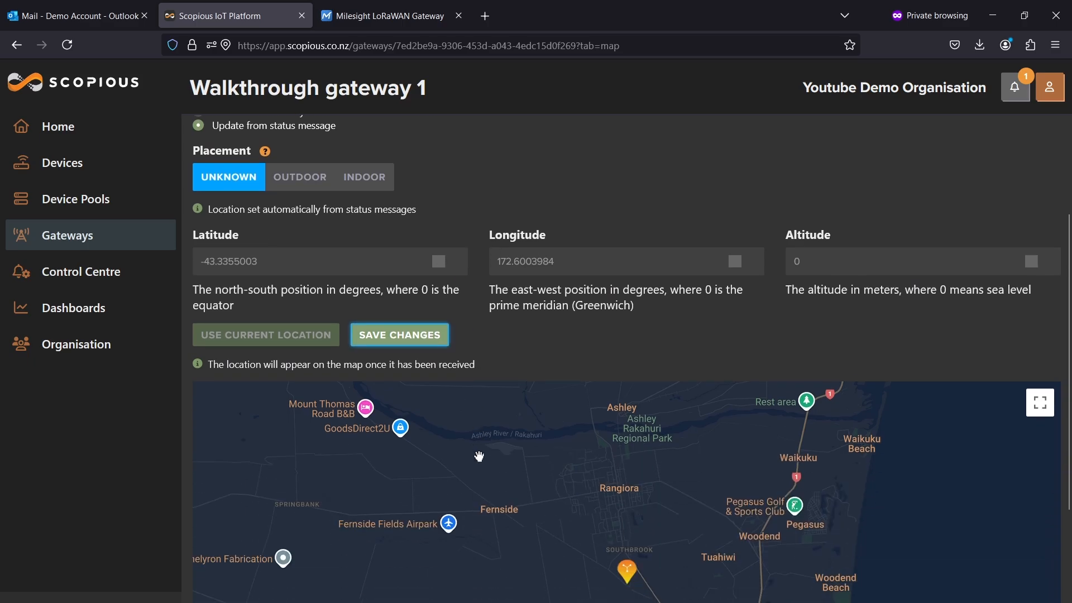
left_click(431, 250)
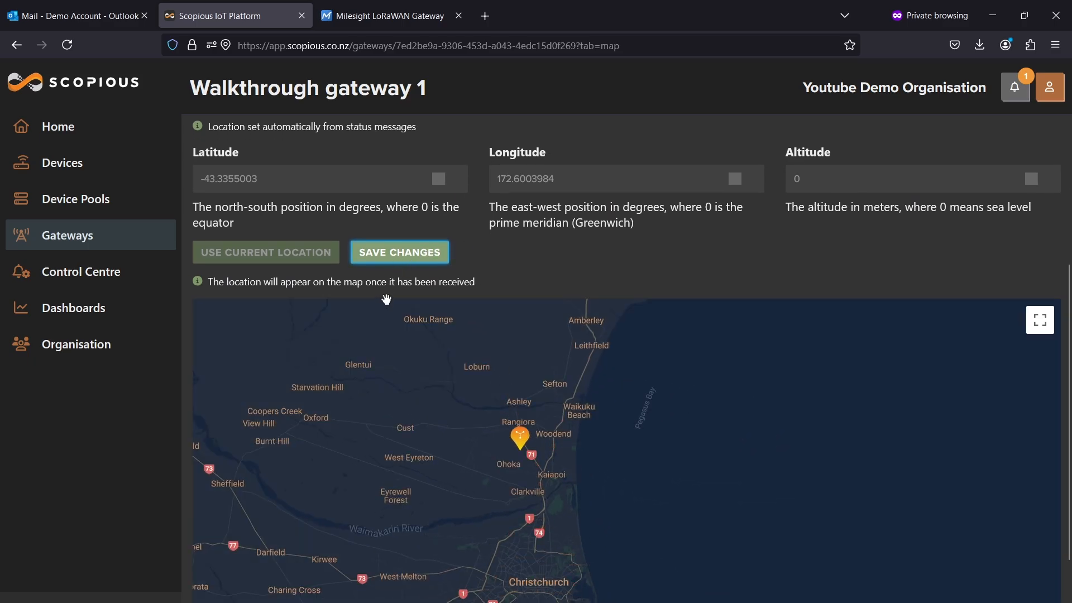